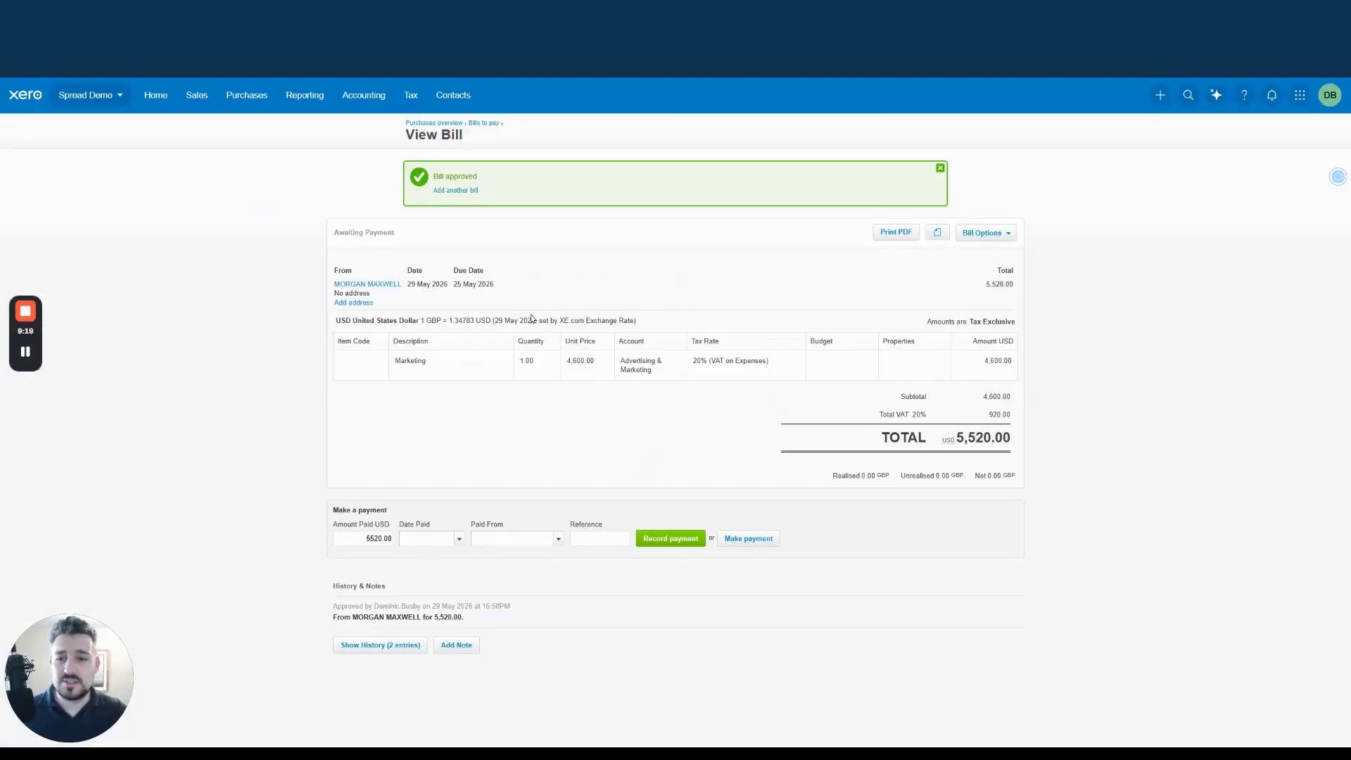
Review the USD exchange rate and the date details on the approved bill
left_click_drag(335, 320, 434, 330)
left_click(444, 323)
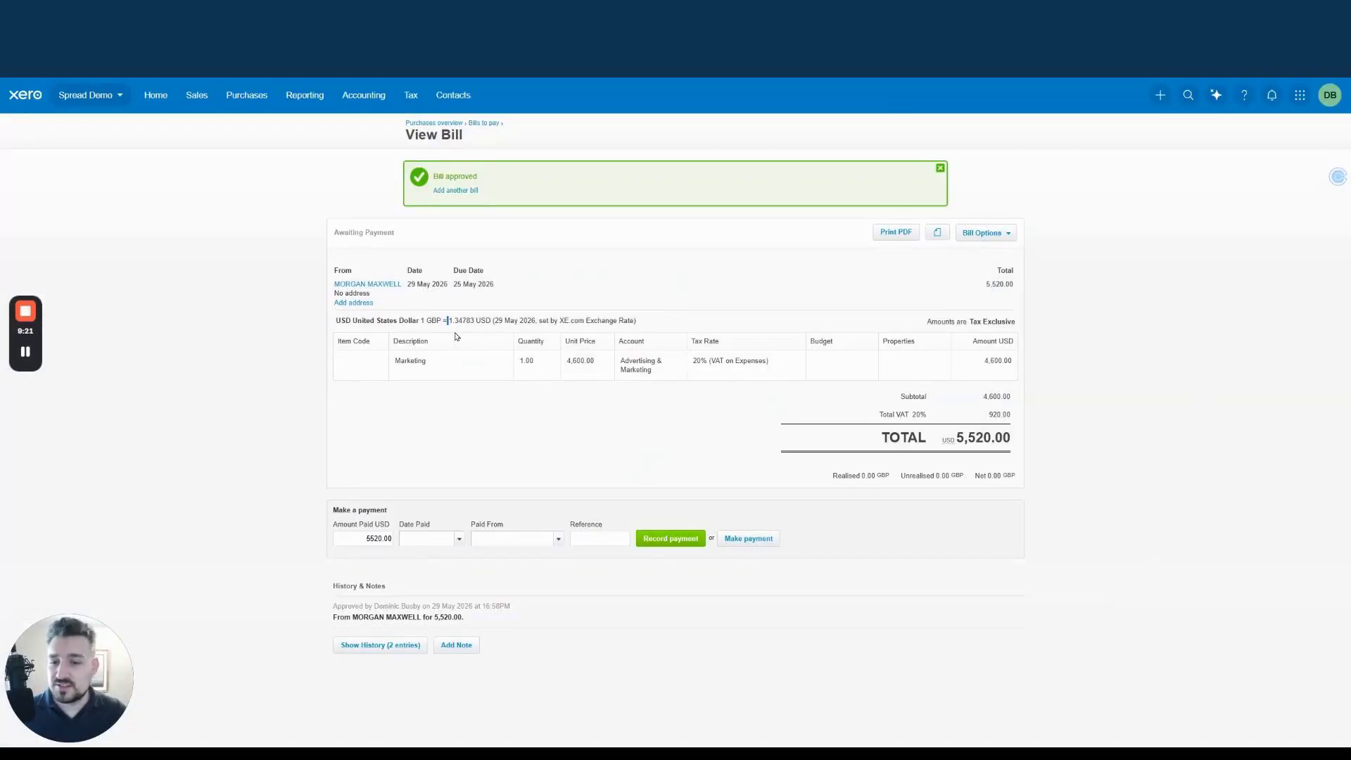
left_click_drag(450, 293, 423, 281)
left_click(424, 281)
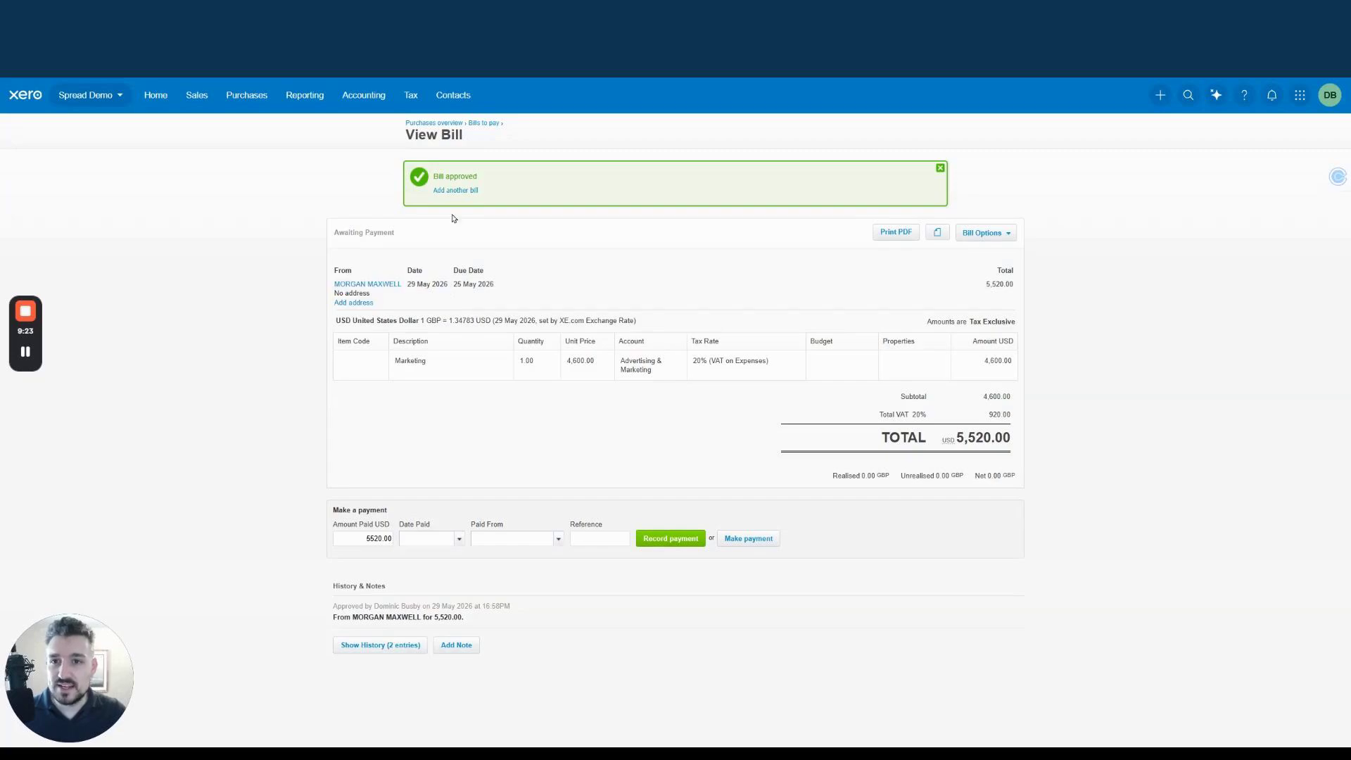
Switch to Spread and search the supplier list for "Kirk"
key("alt+Tab")
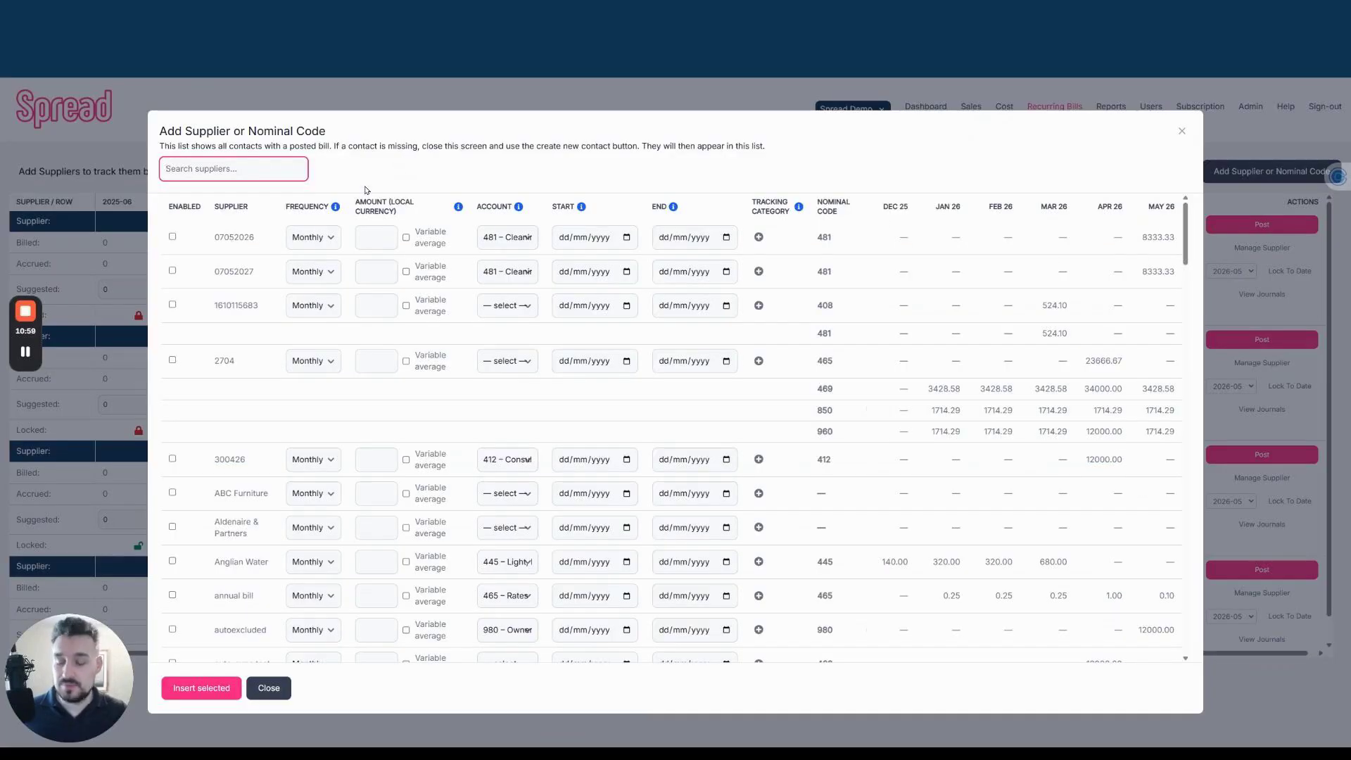
type("Kir")
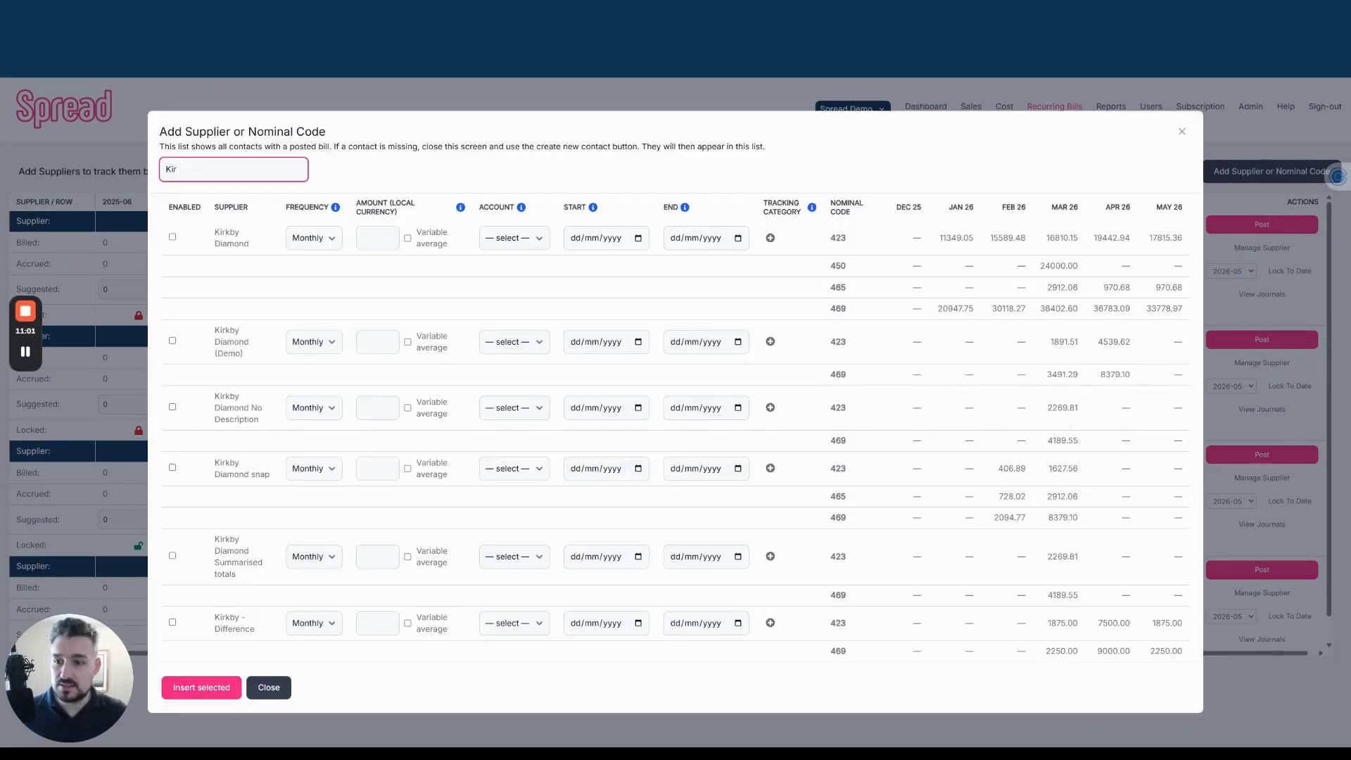
type("kl")
key("BackSpace")
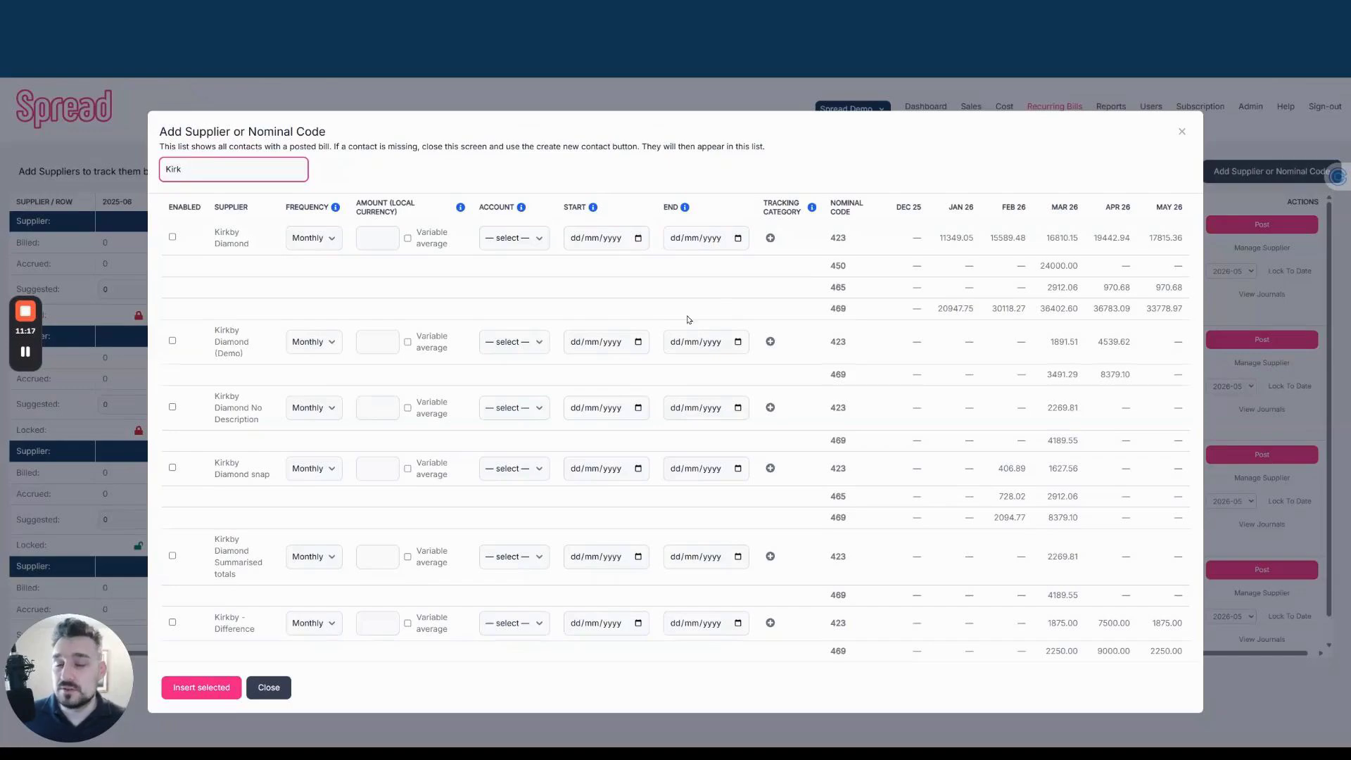
Enable Kirkby Diamond and go through its frequency, amount, account, start date and end date options
left_click(172, 237)
left_click(328, 240)
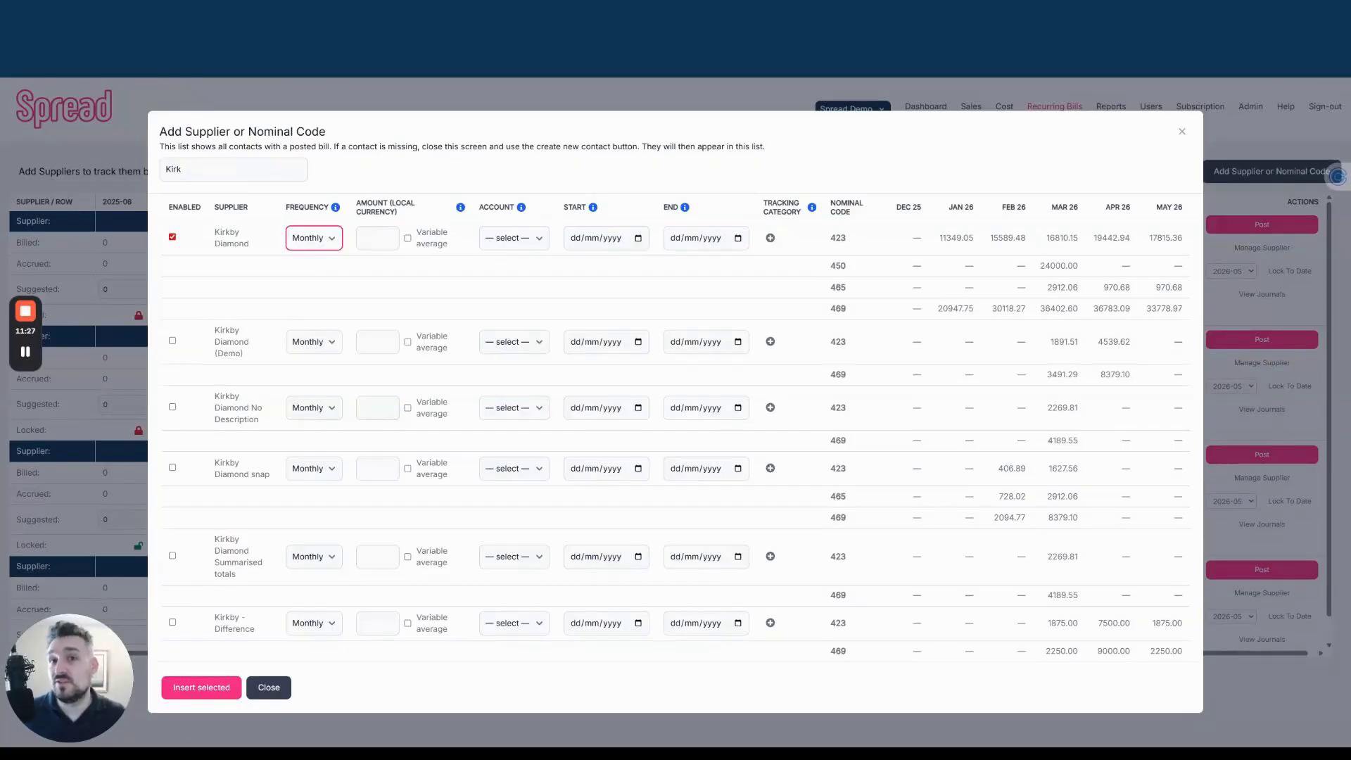
left_click(375, 240)
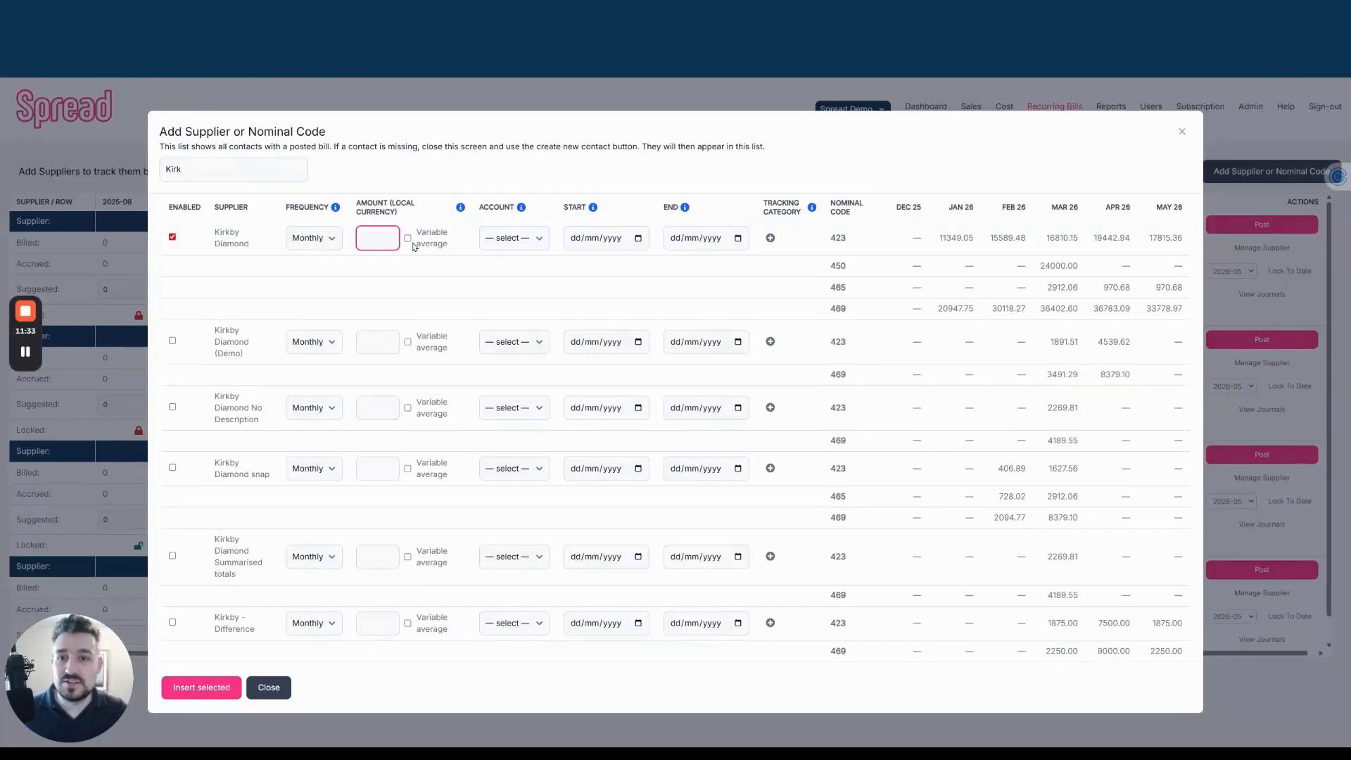
left_click(517, 245)
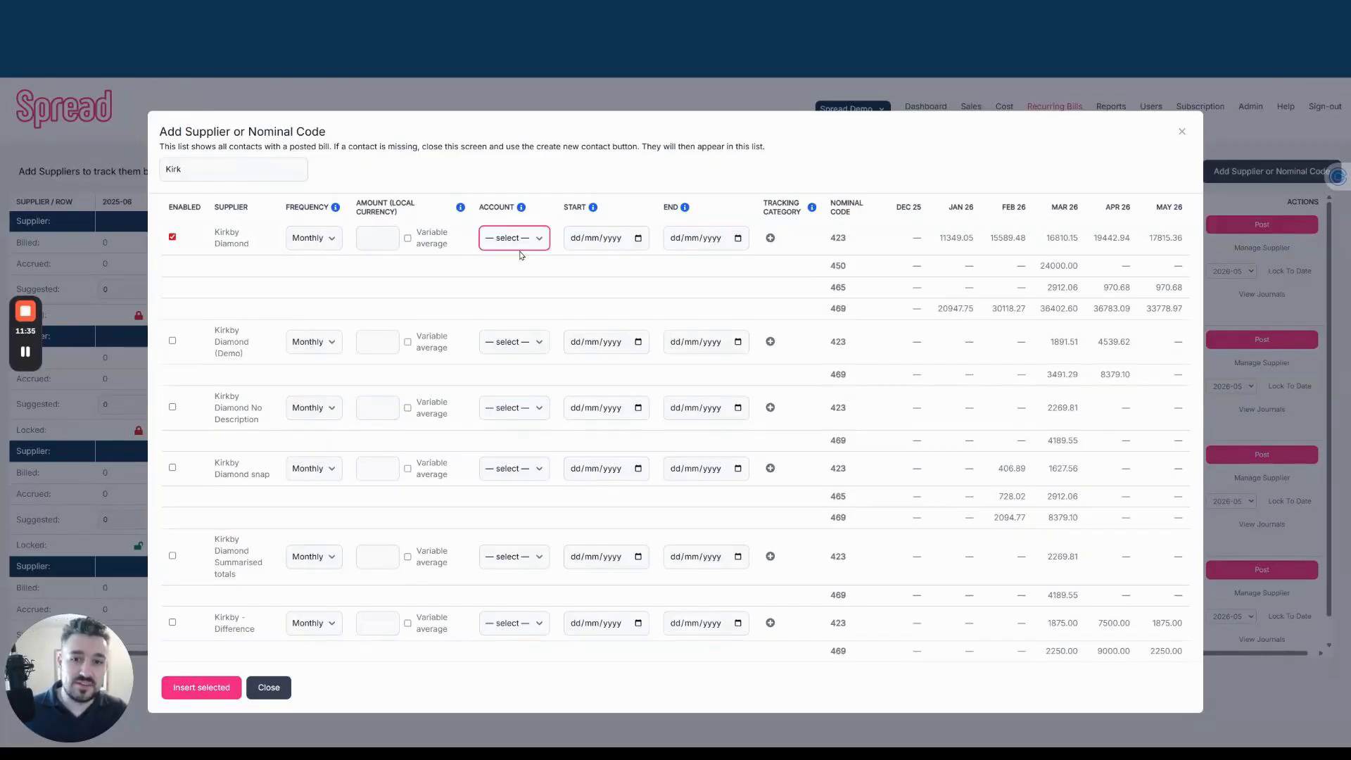
left_click(636, 240)
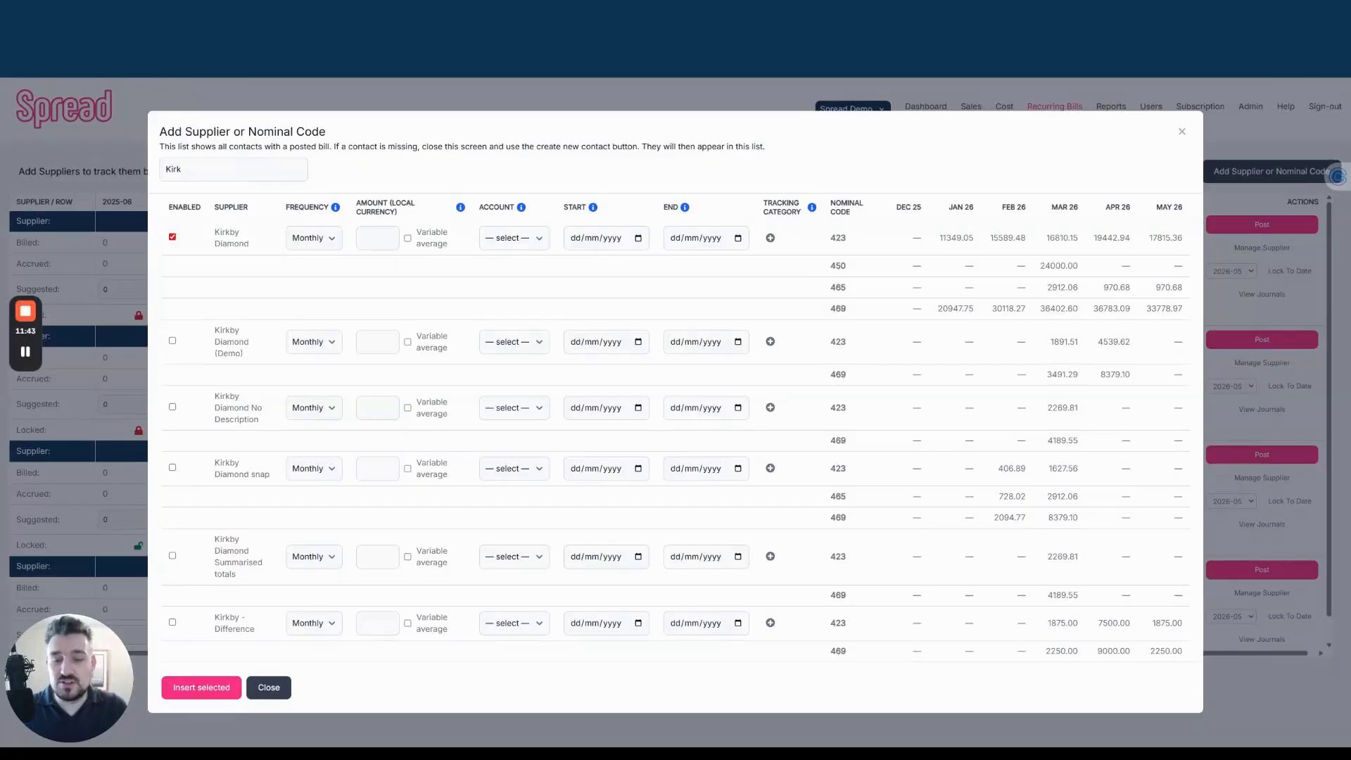
left_click(696, 239)
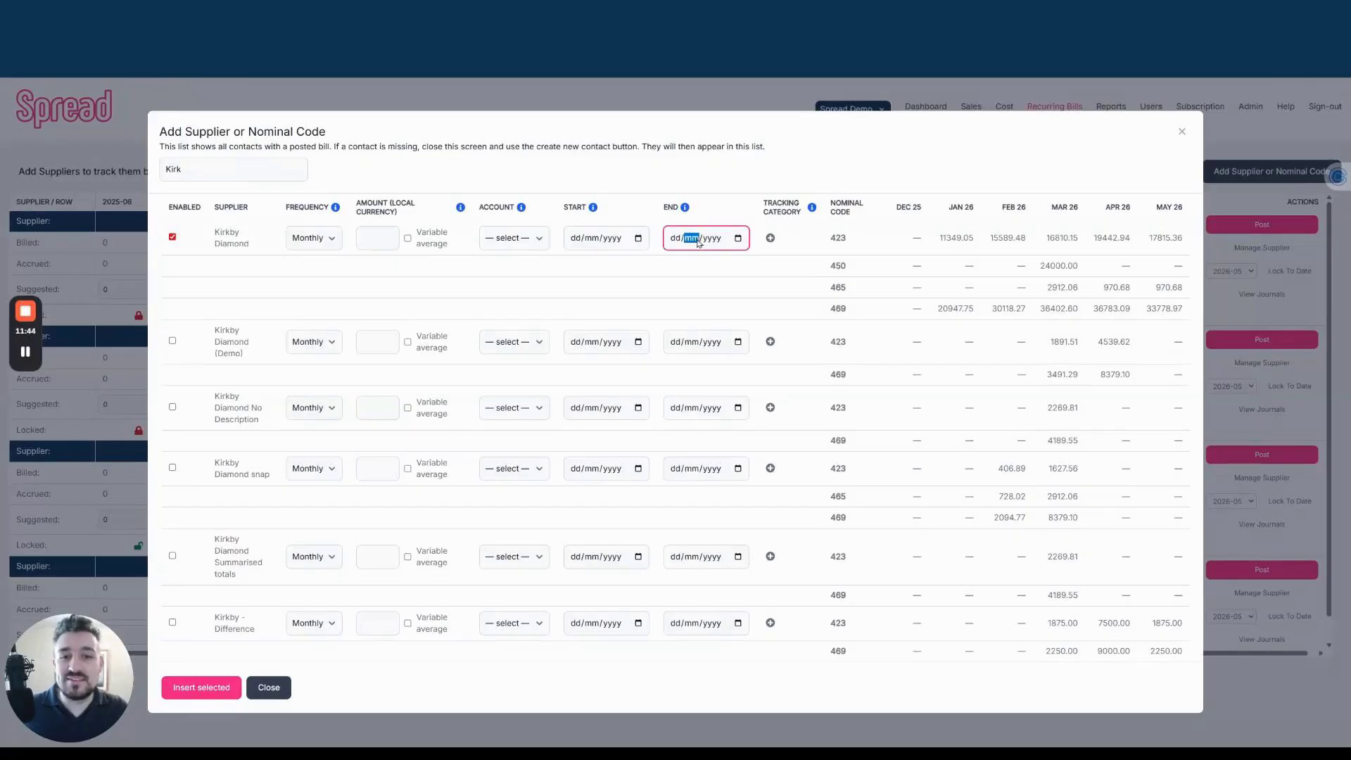
left_click(737, 239)
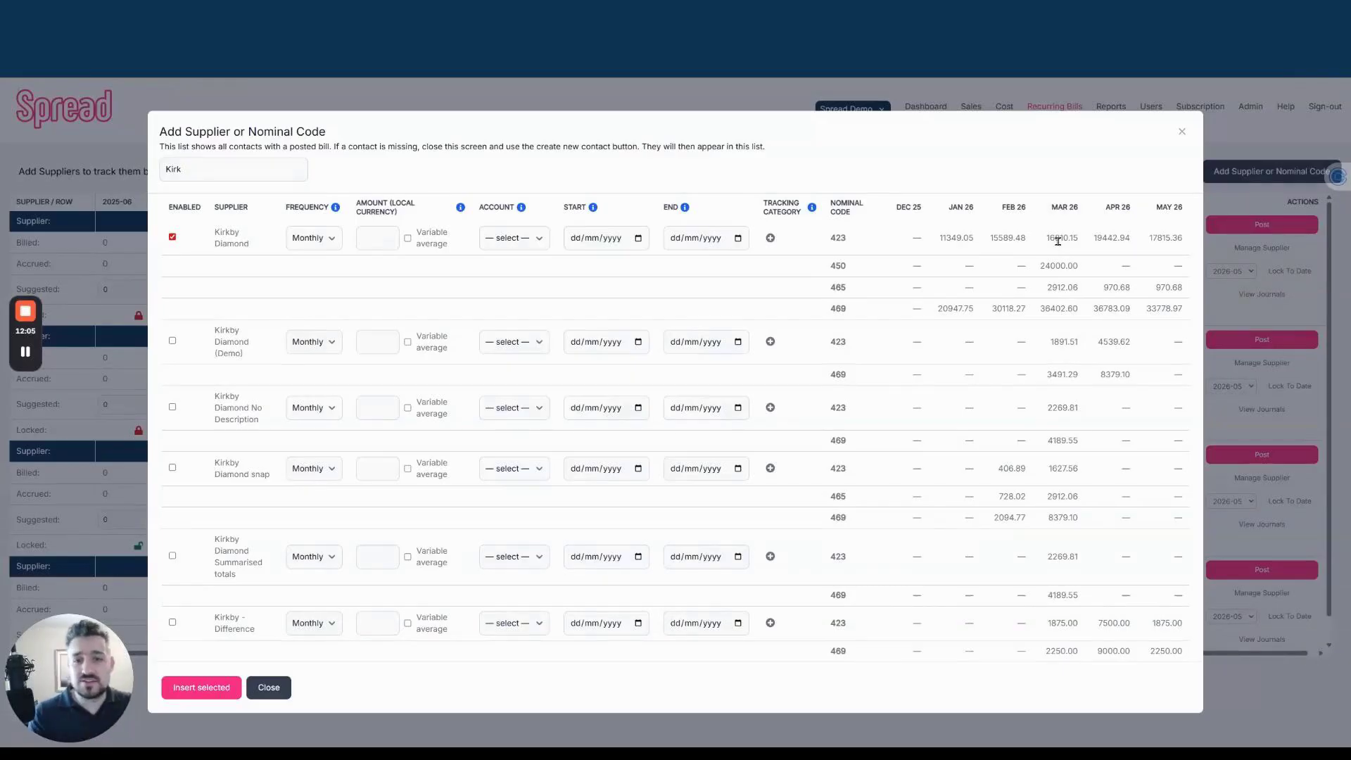
left_click(376, 240)
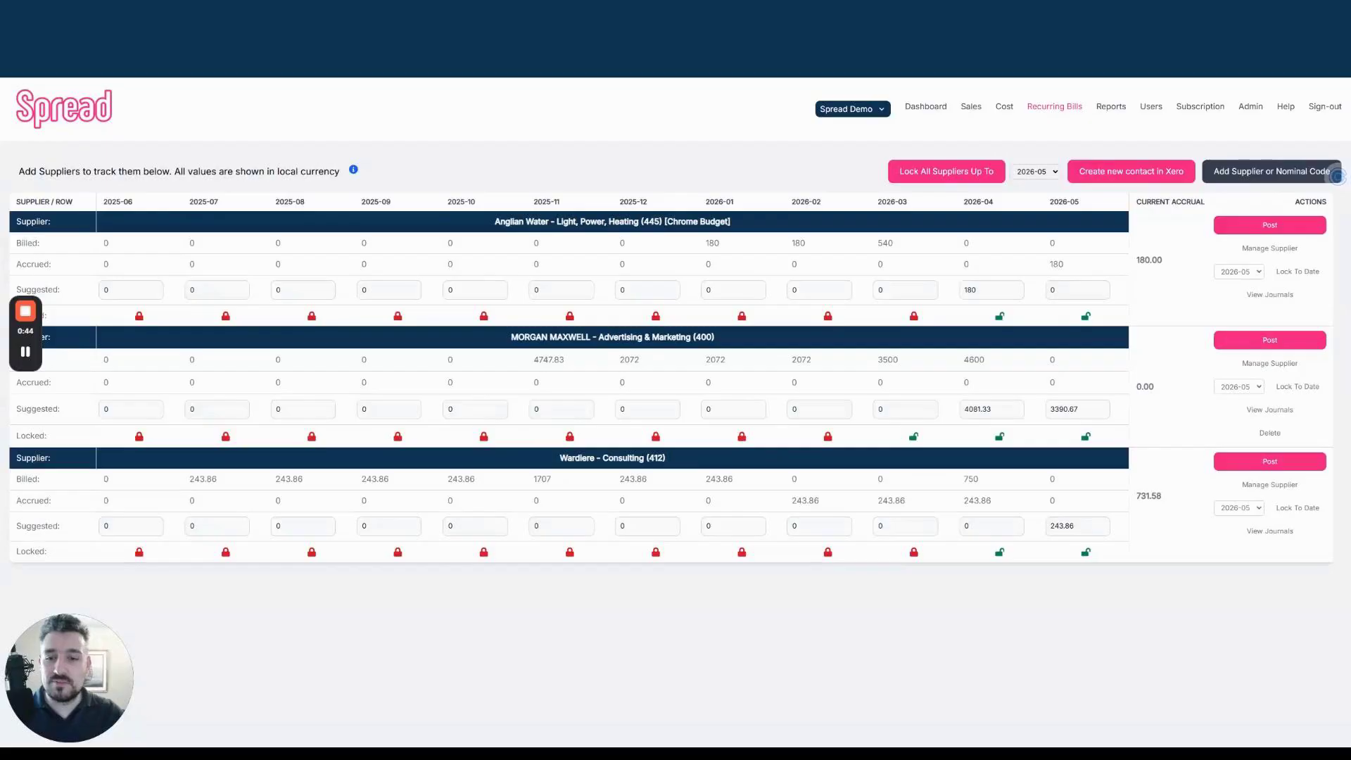
Review the supplier settings of Anglian Water, the Advertising & Marketing supplier and Wardiere
left_click(1275, 250)
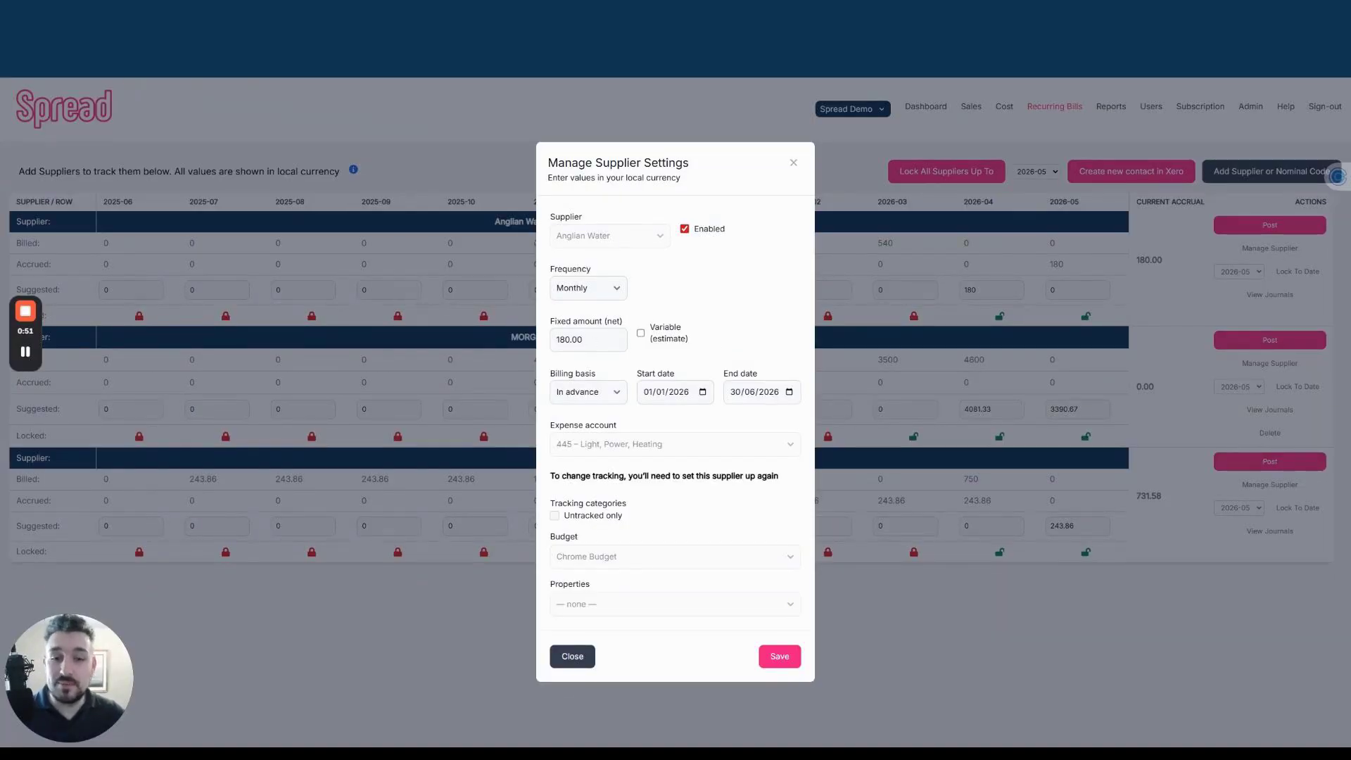
left_click(794, 163)
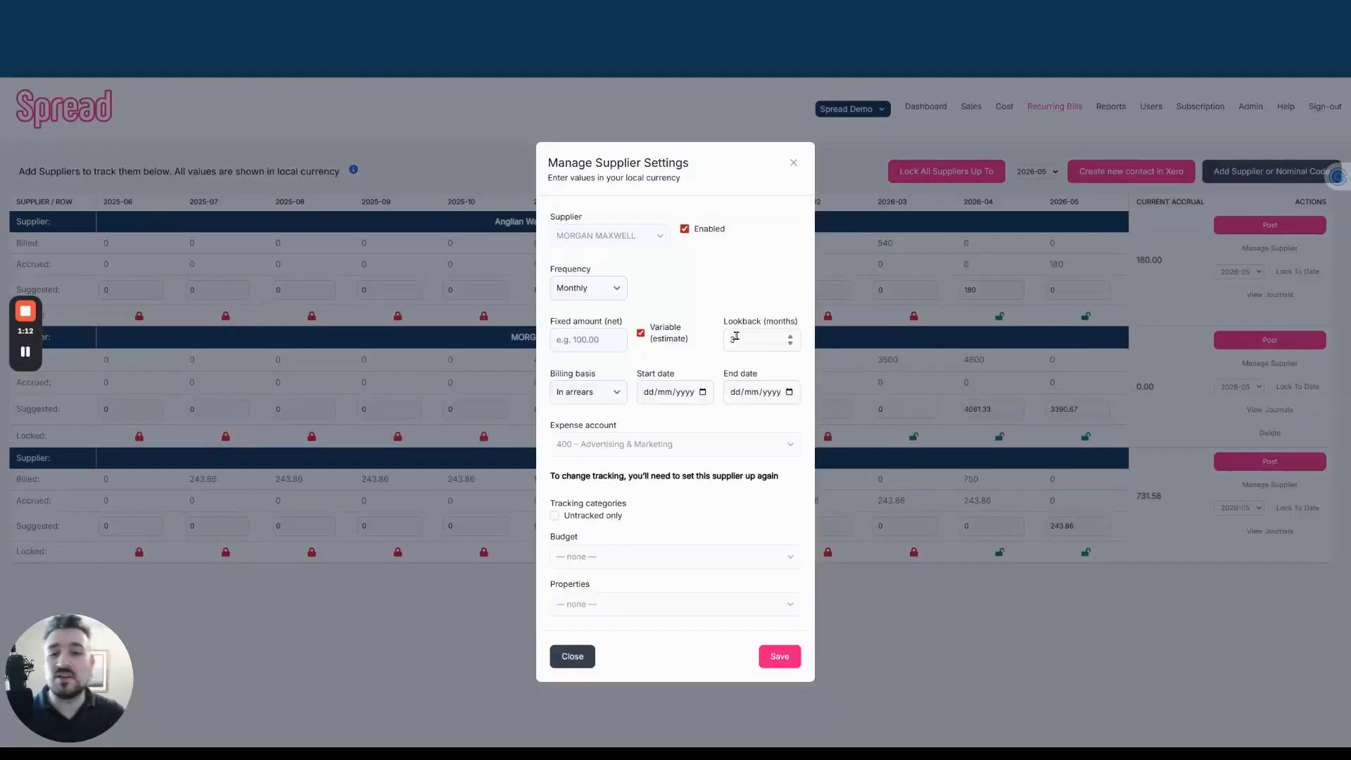
left_click(793, 162)
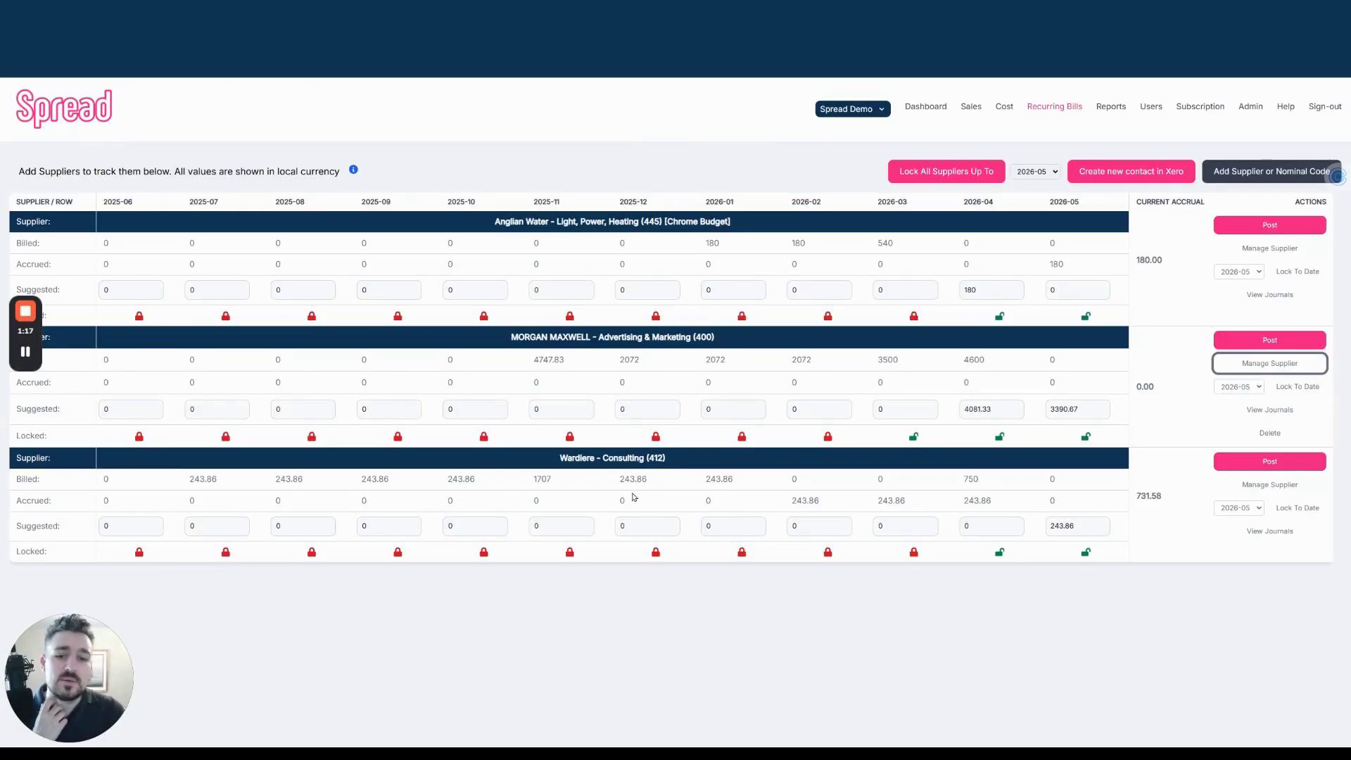
left_click(1280, 486)
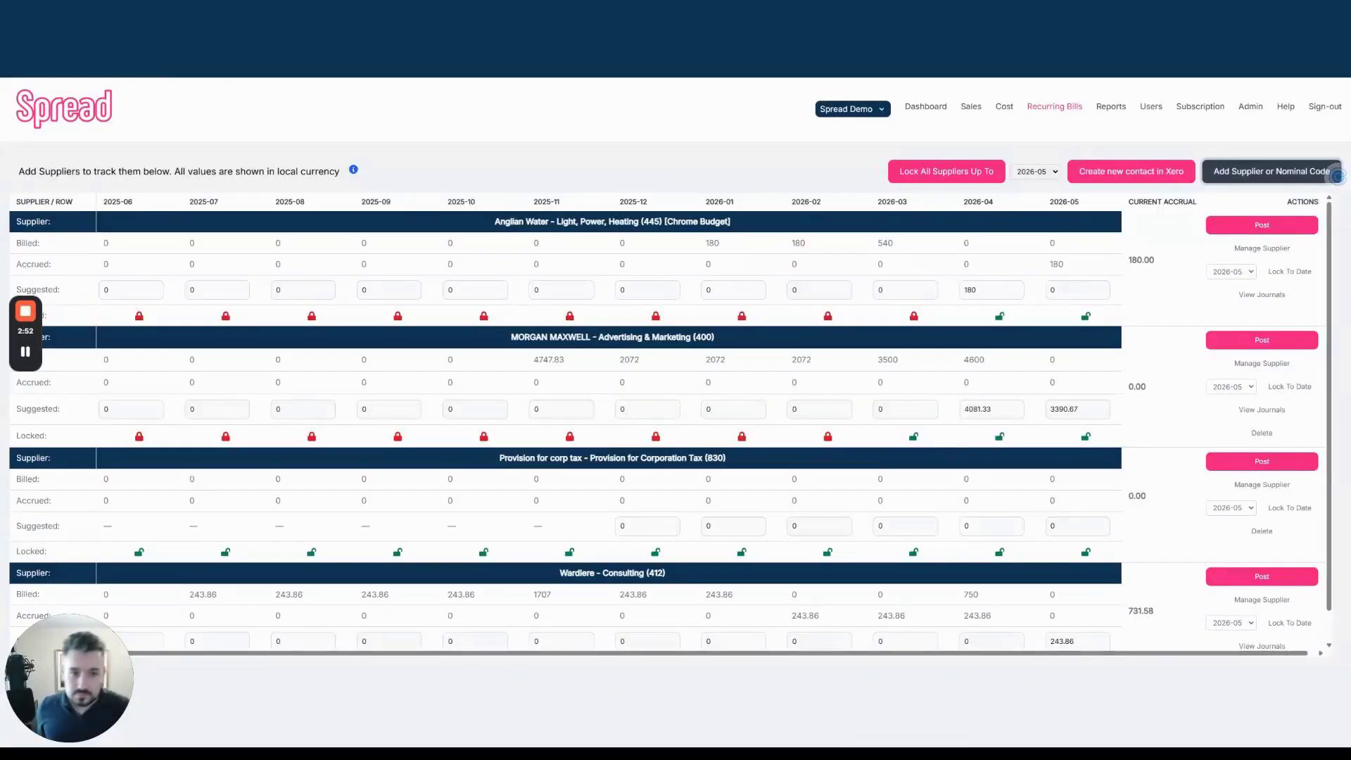
Check Anglian Water's accrued amounts and post its suggested accrual of 180 for 2026-04 to Xero
double_click(1055, 264)
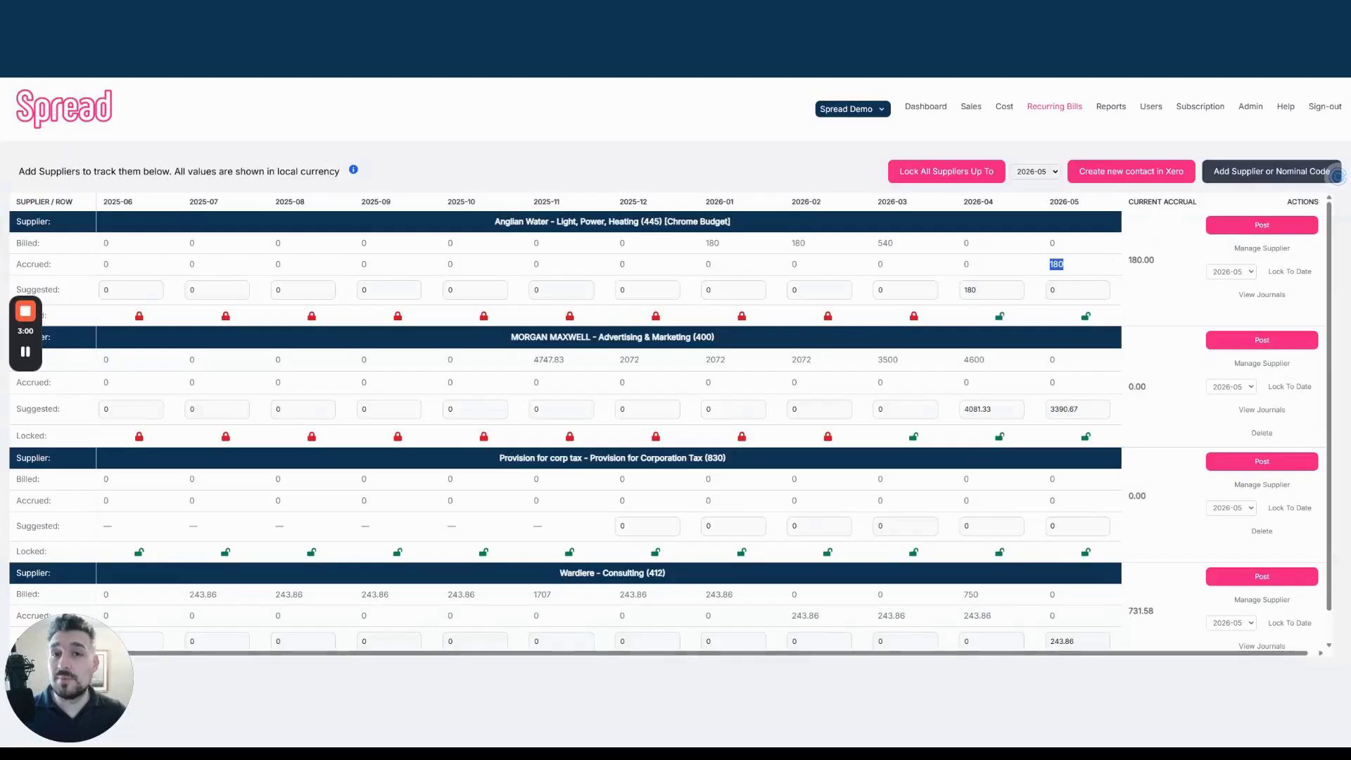
double_click(1134, 260)
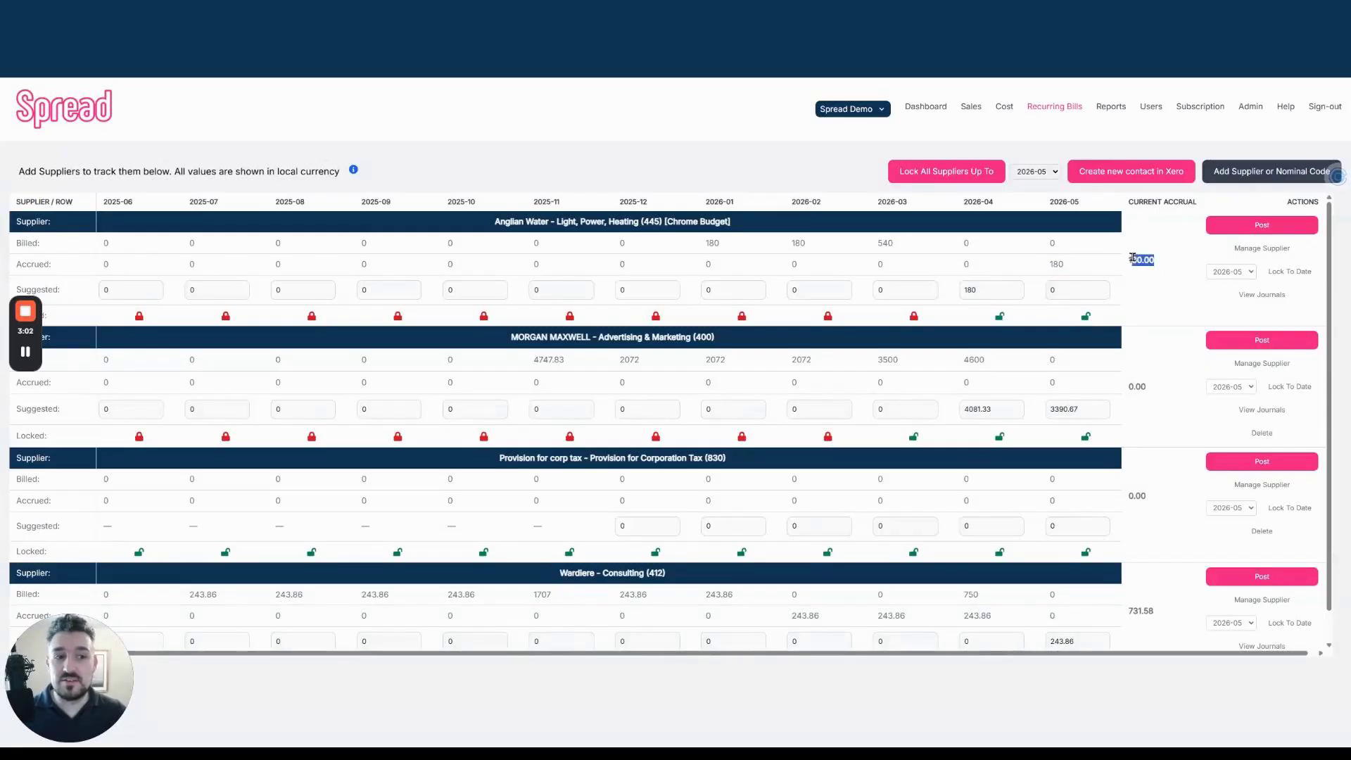
left_click(1134, 260)
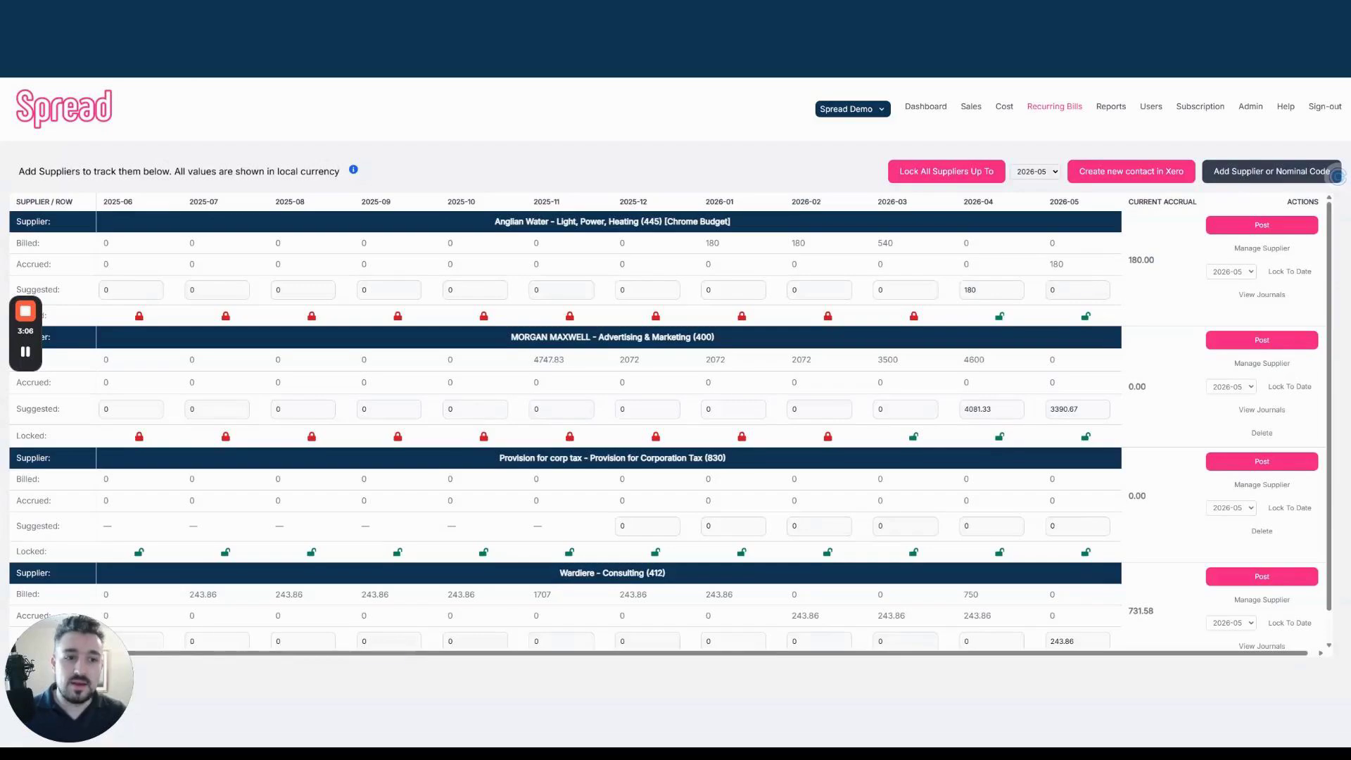
left_click(1228, 225)
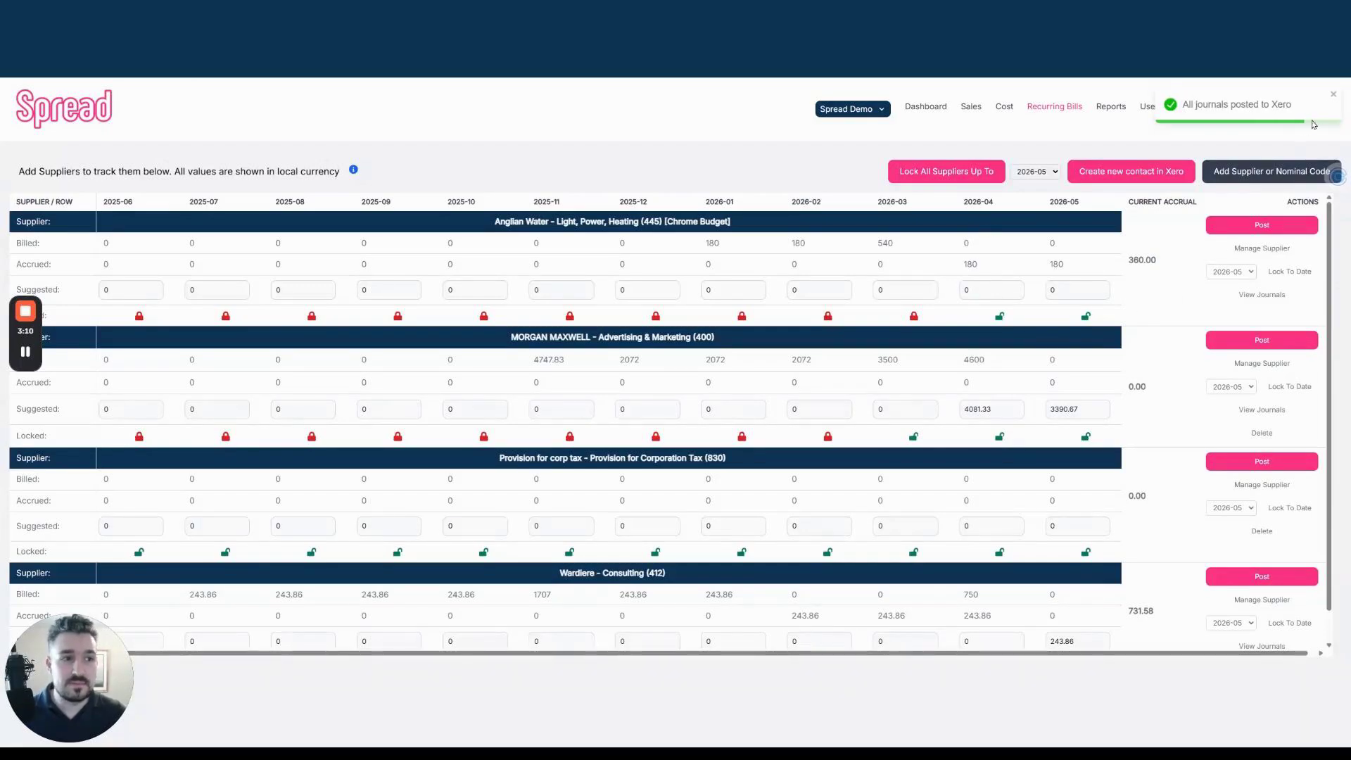
double_click(885, 243)
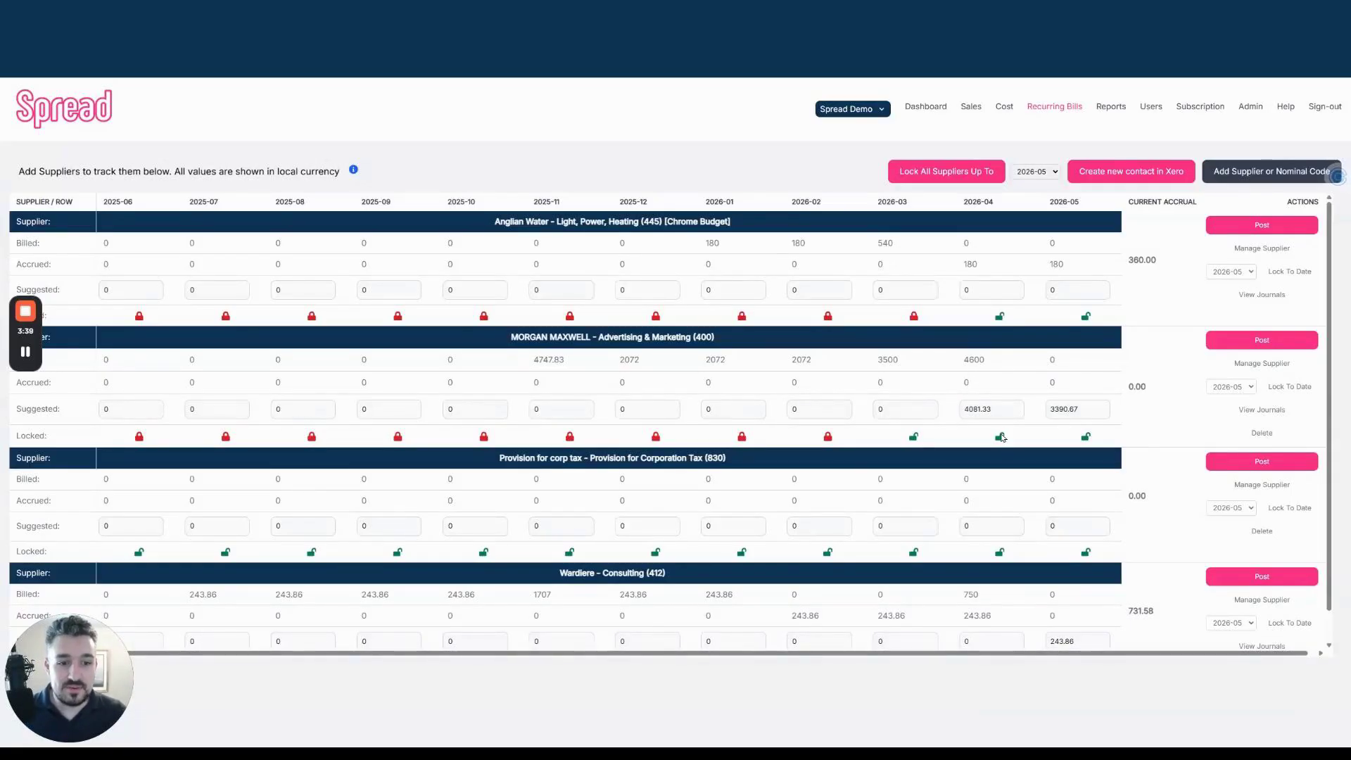
Lock 2026-03 and 2026-04 for the Advertising & Marketing supplier and post its suggested accrual of 3390.67 for 2026-05
left_click(913, 436)
left_click(1000, 436)
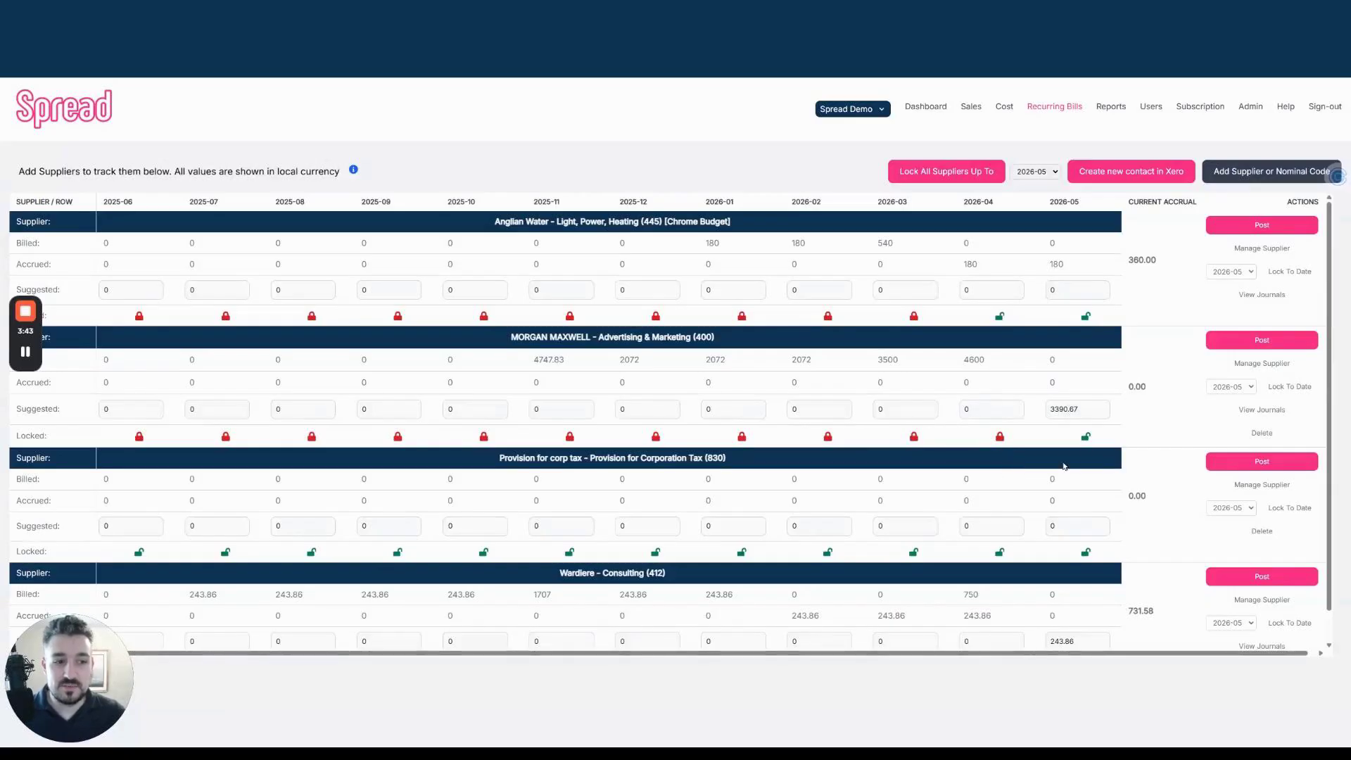
left_click(1247, 388)
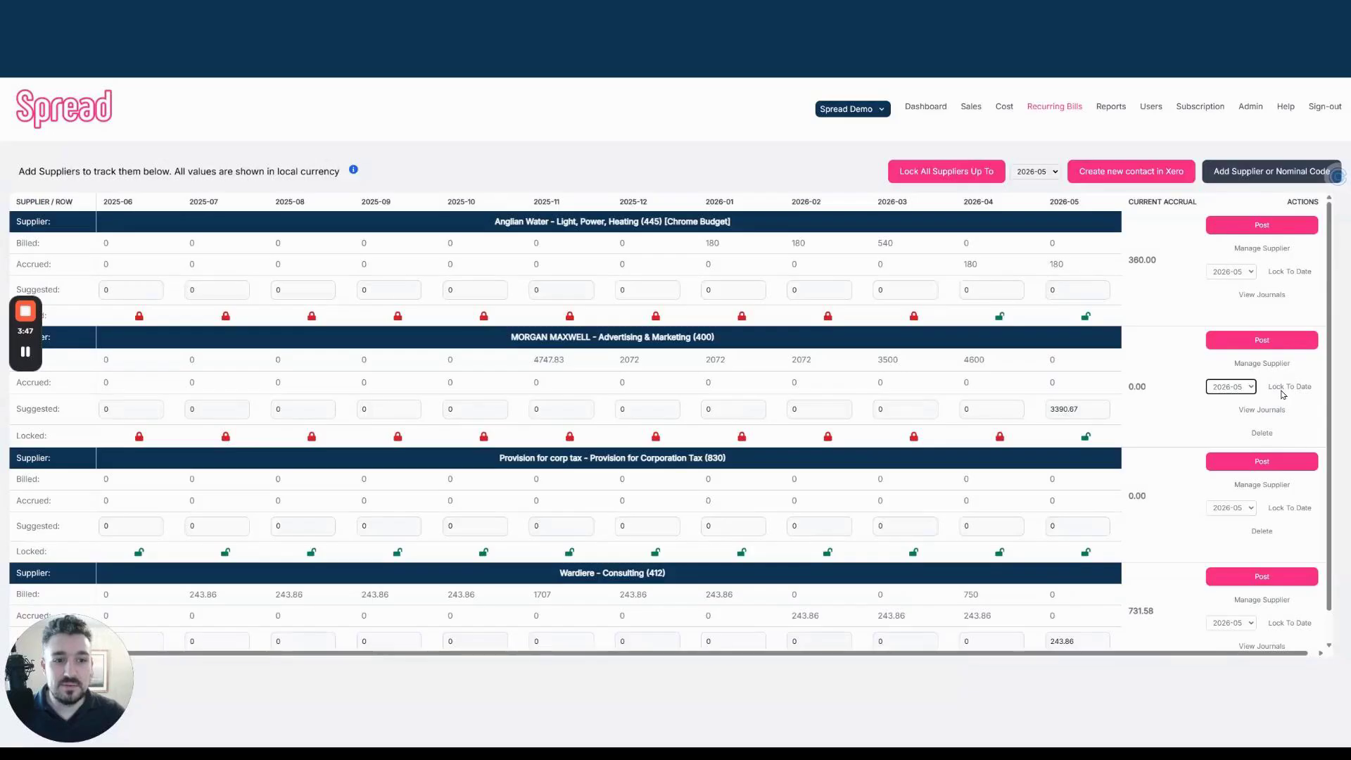
left_click(1287, 389)
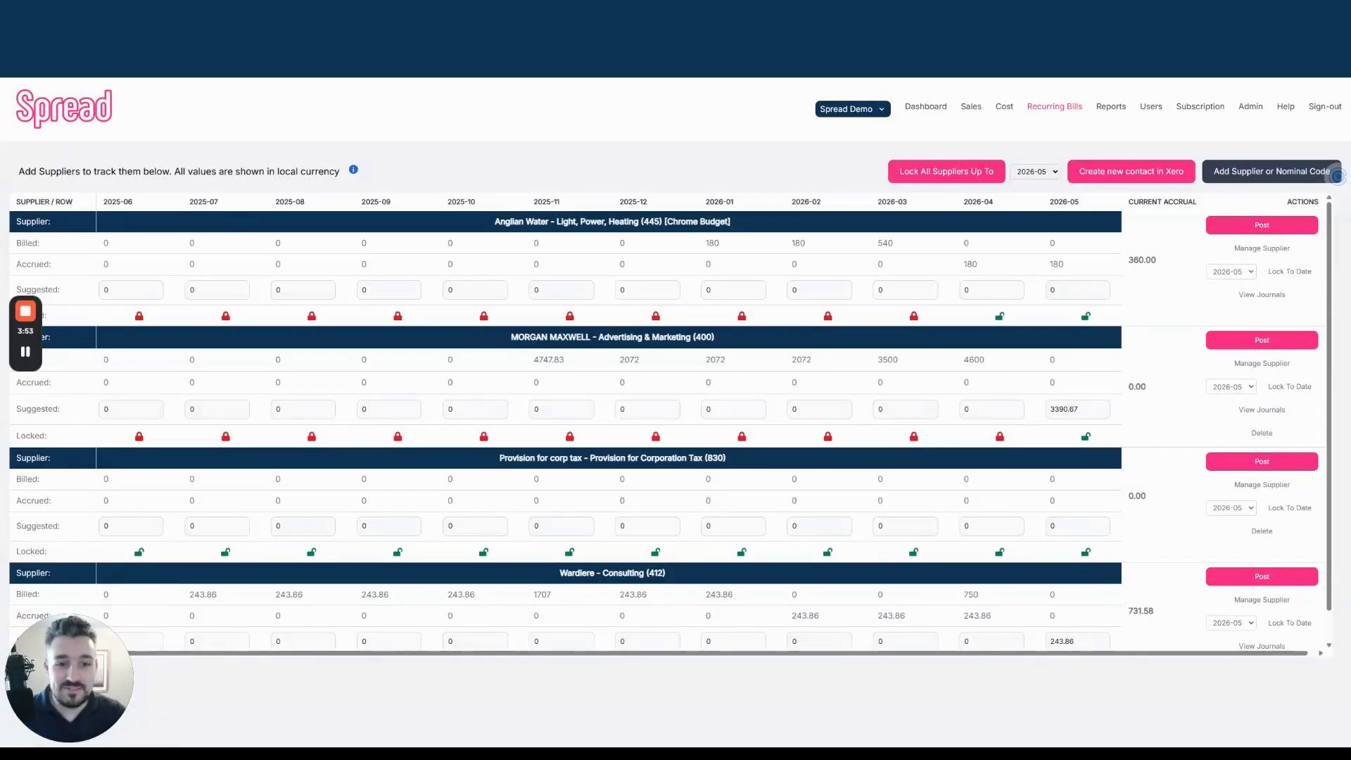
left_click_drag(995, 358, 772, 357)
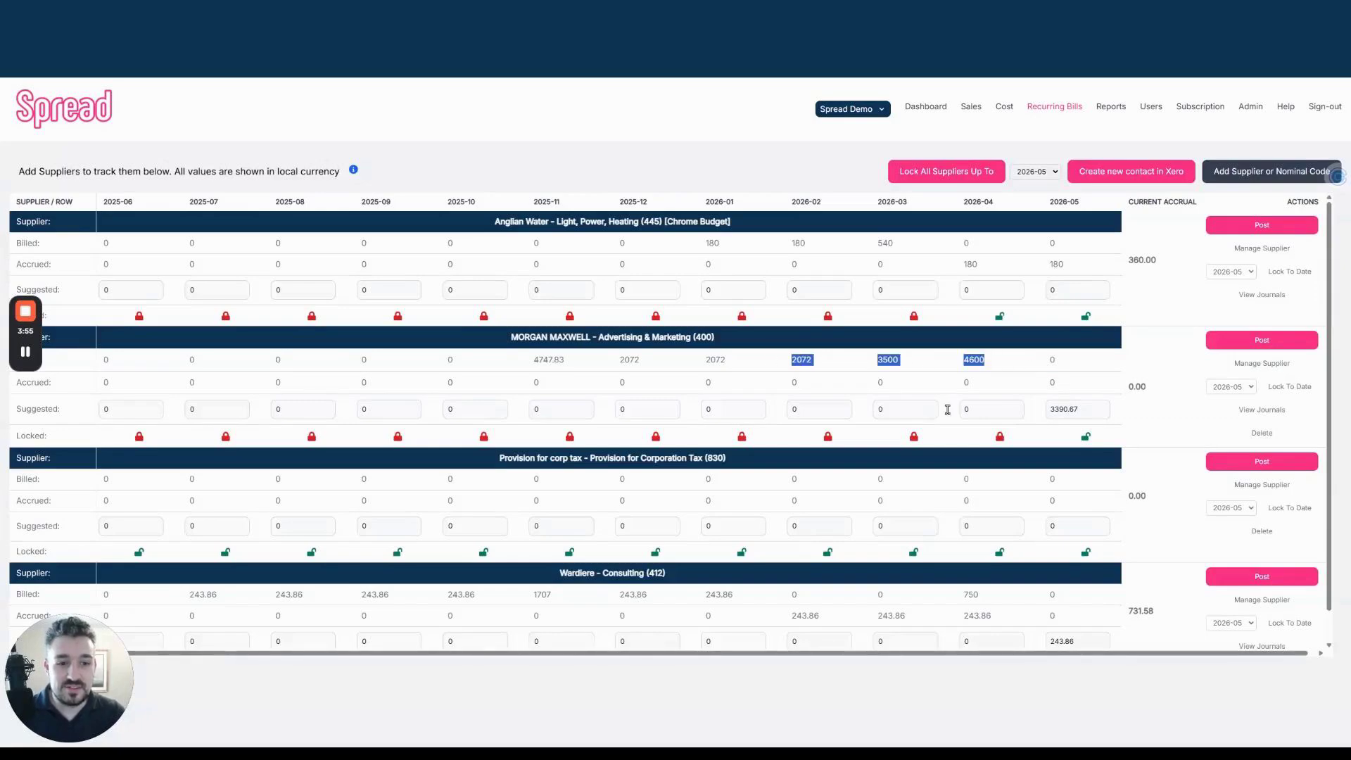
left_click(1262, 339)
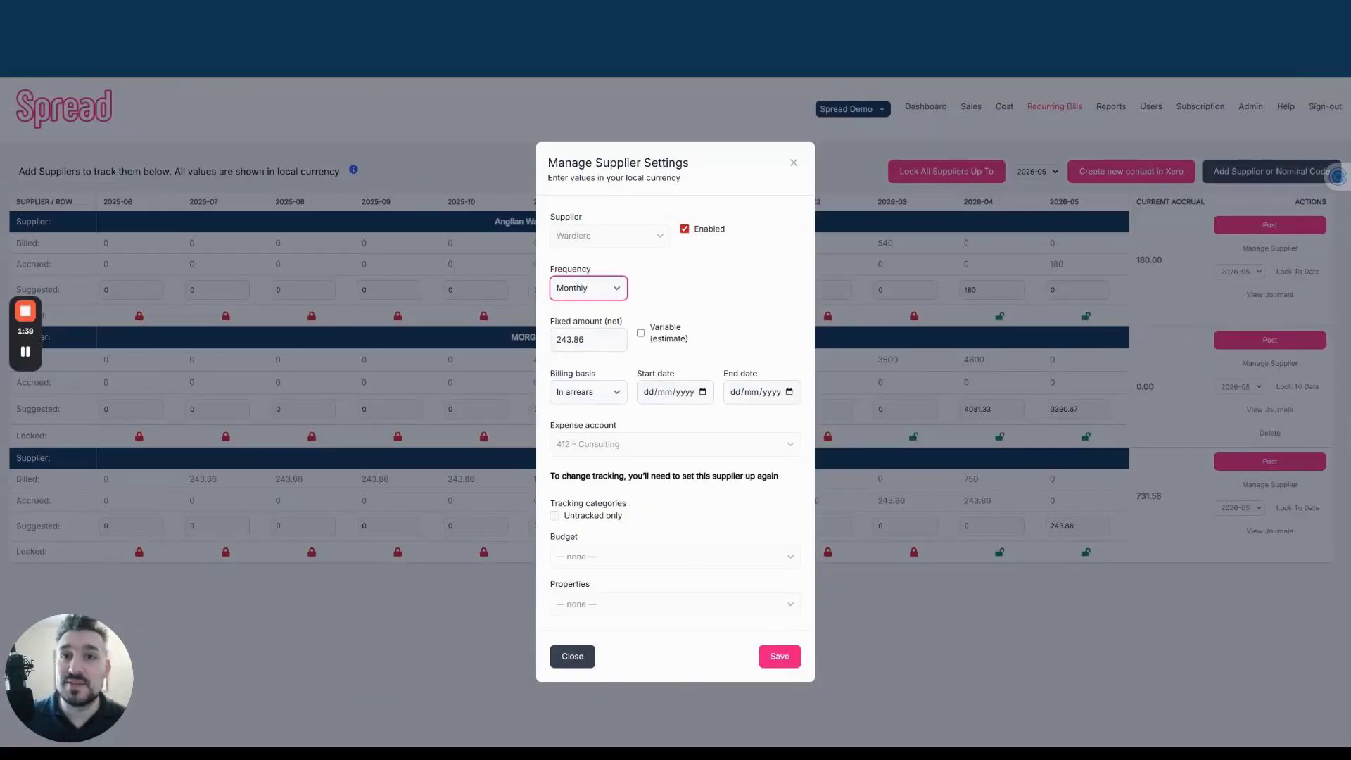
Create the supplier contact "Provision for corp tax" in Xero and open the list for adding suppliers
left_click(793, 162)
left_click(1086, 169)
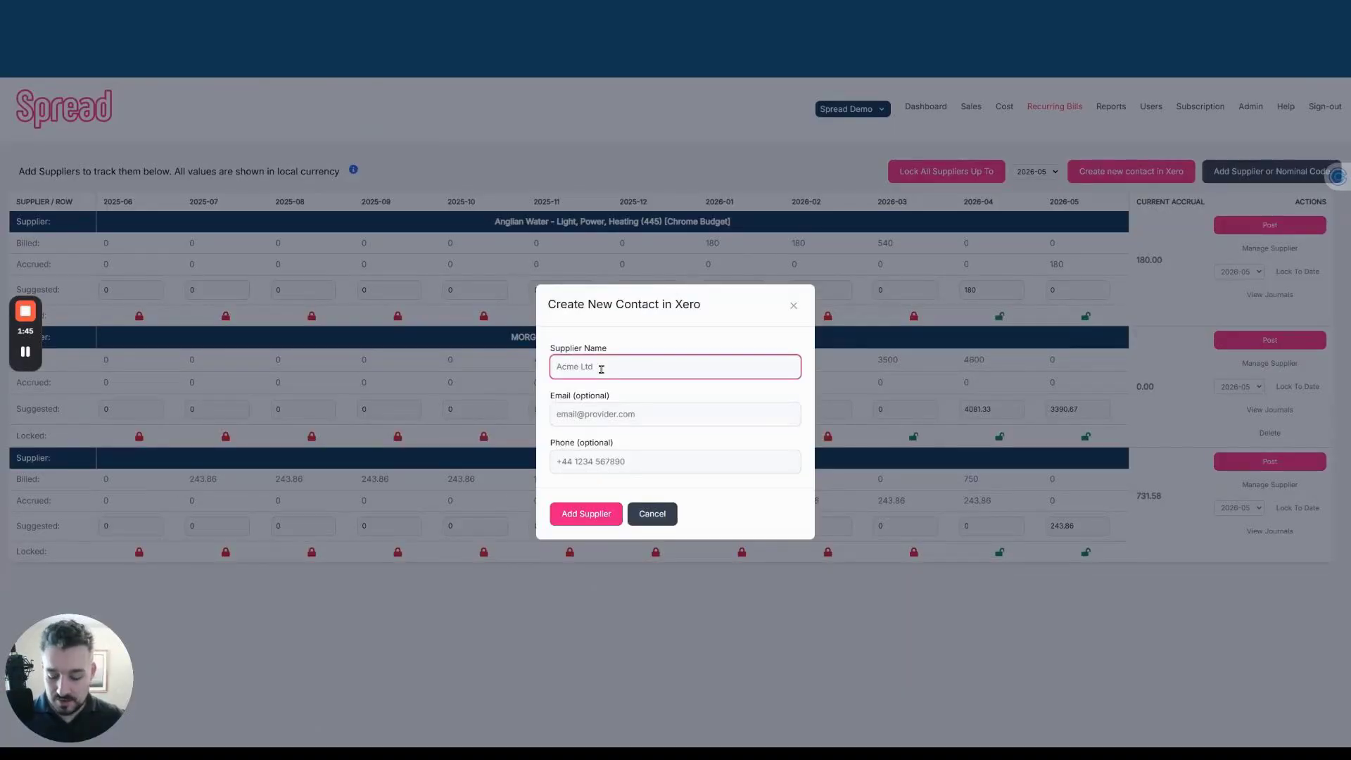
type("Provision for ")
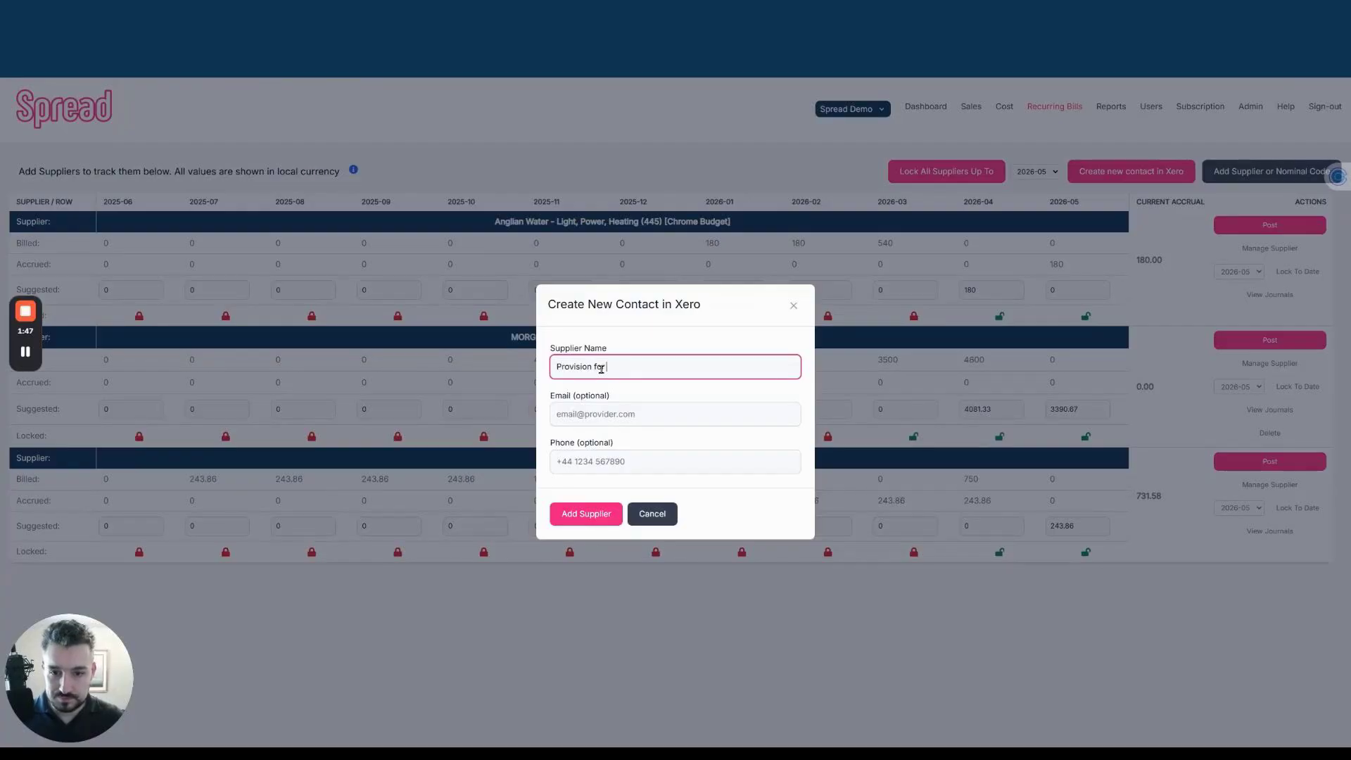
type("corp tax")
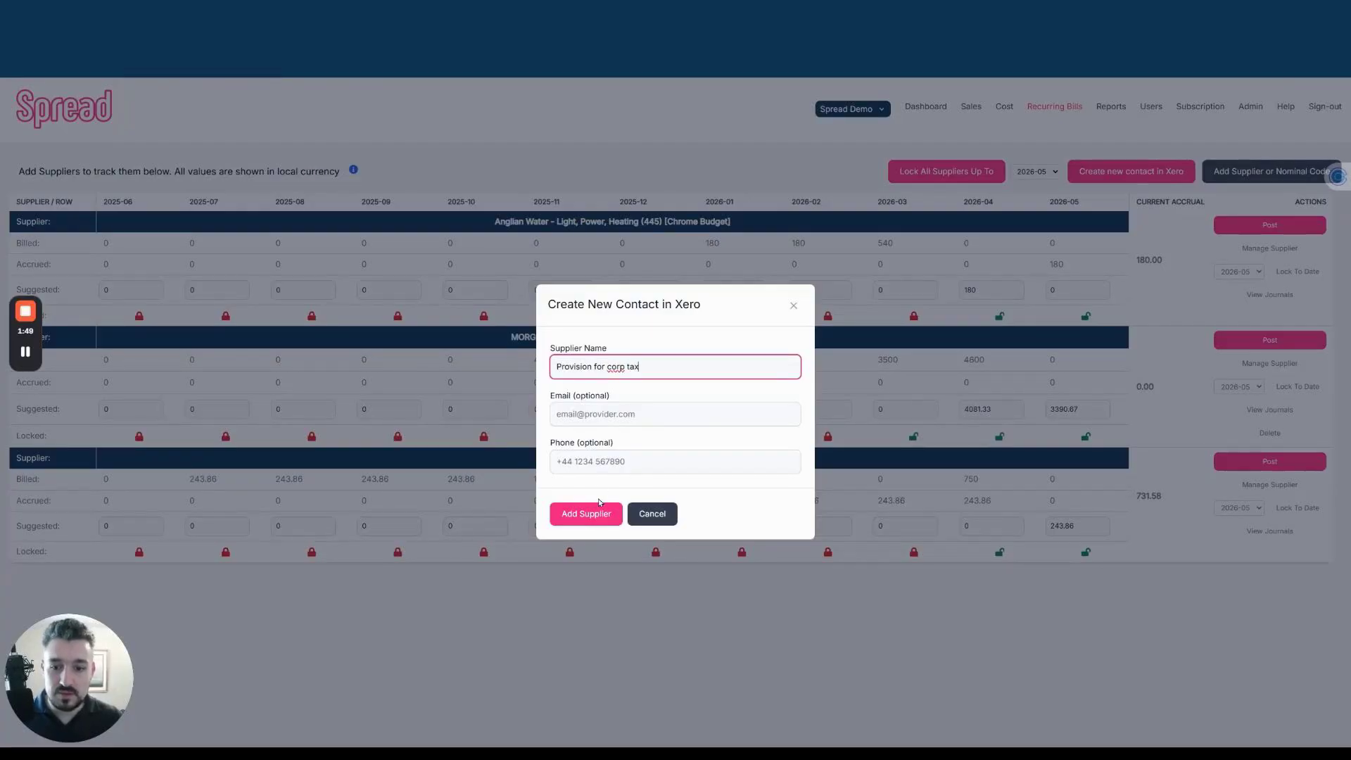
left_click(595, 512)
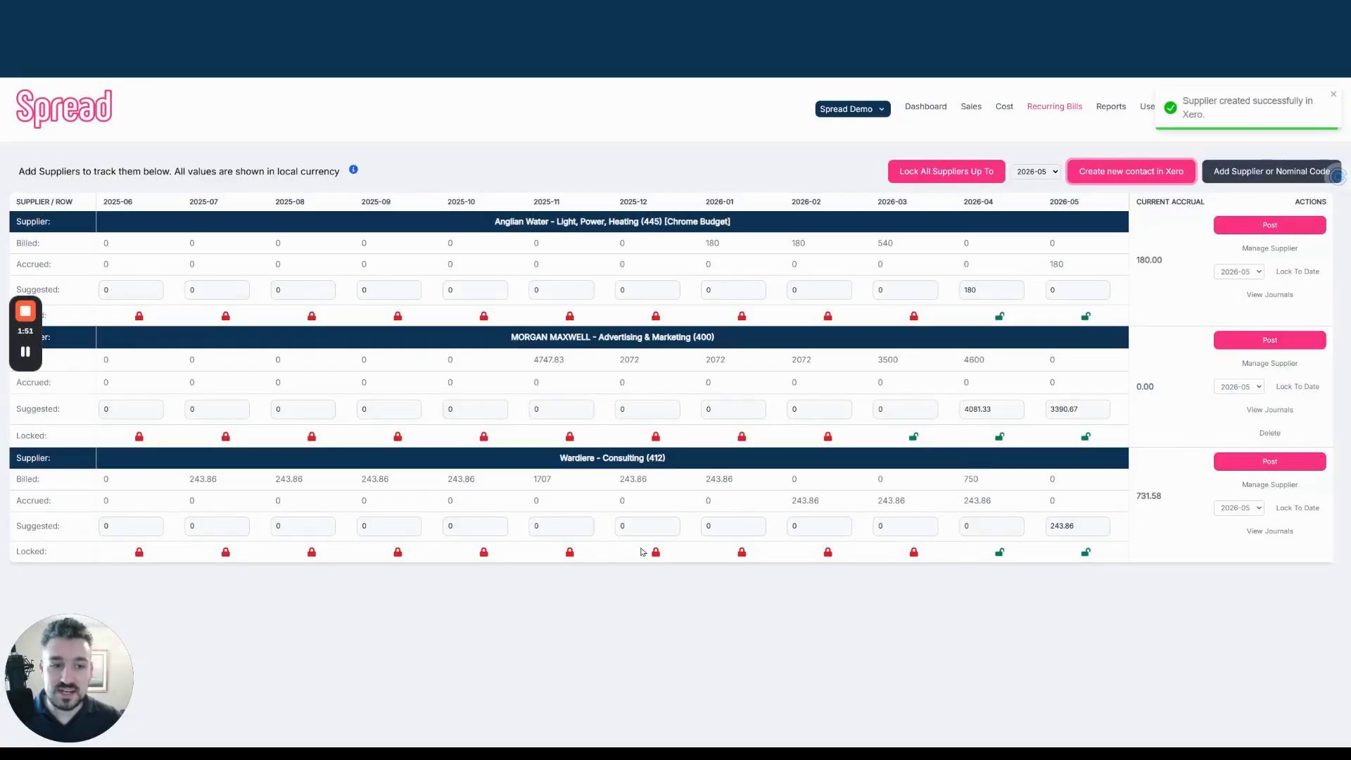
left_click(1238, 175)
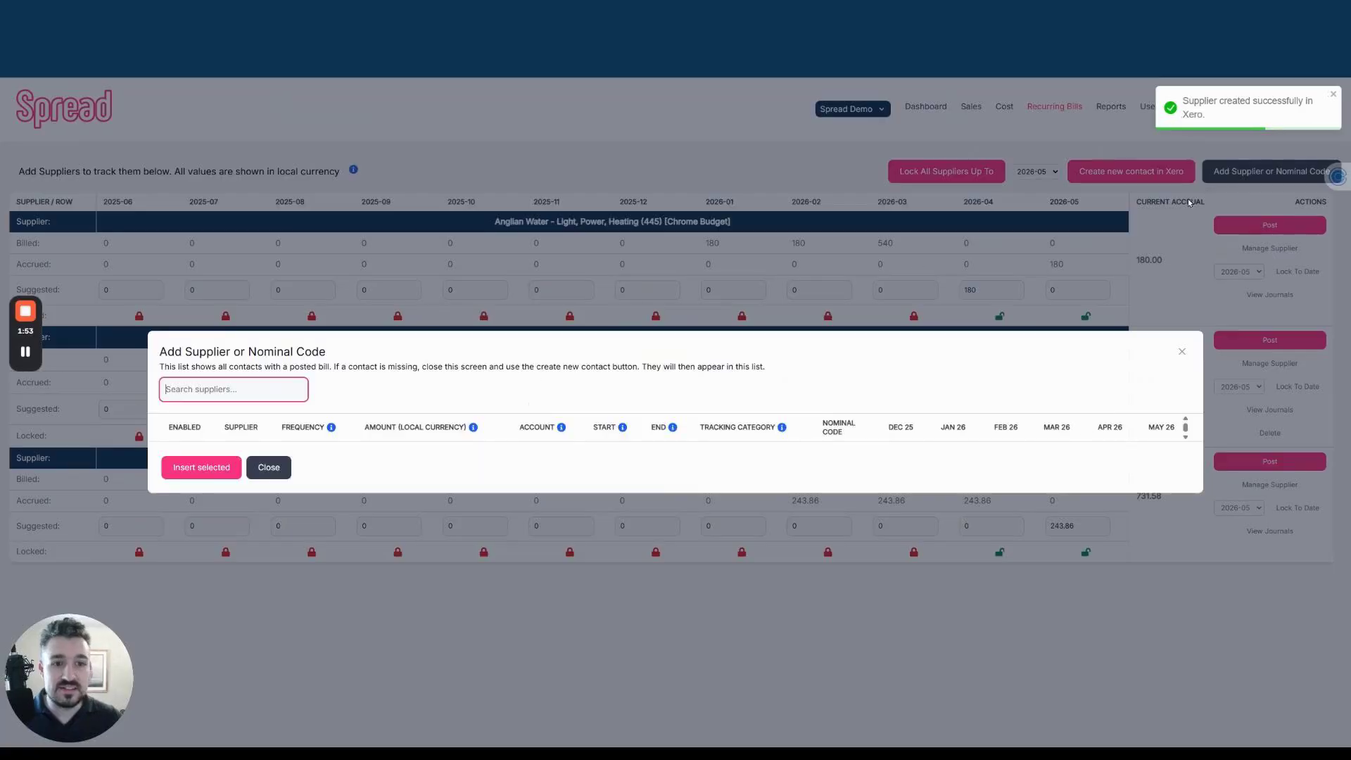
left_click(245, 171)
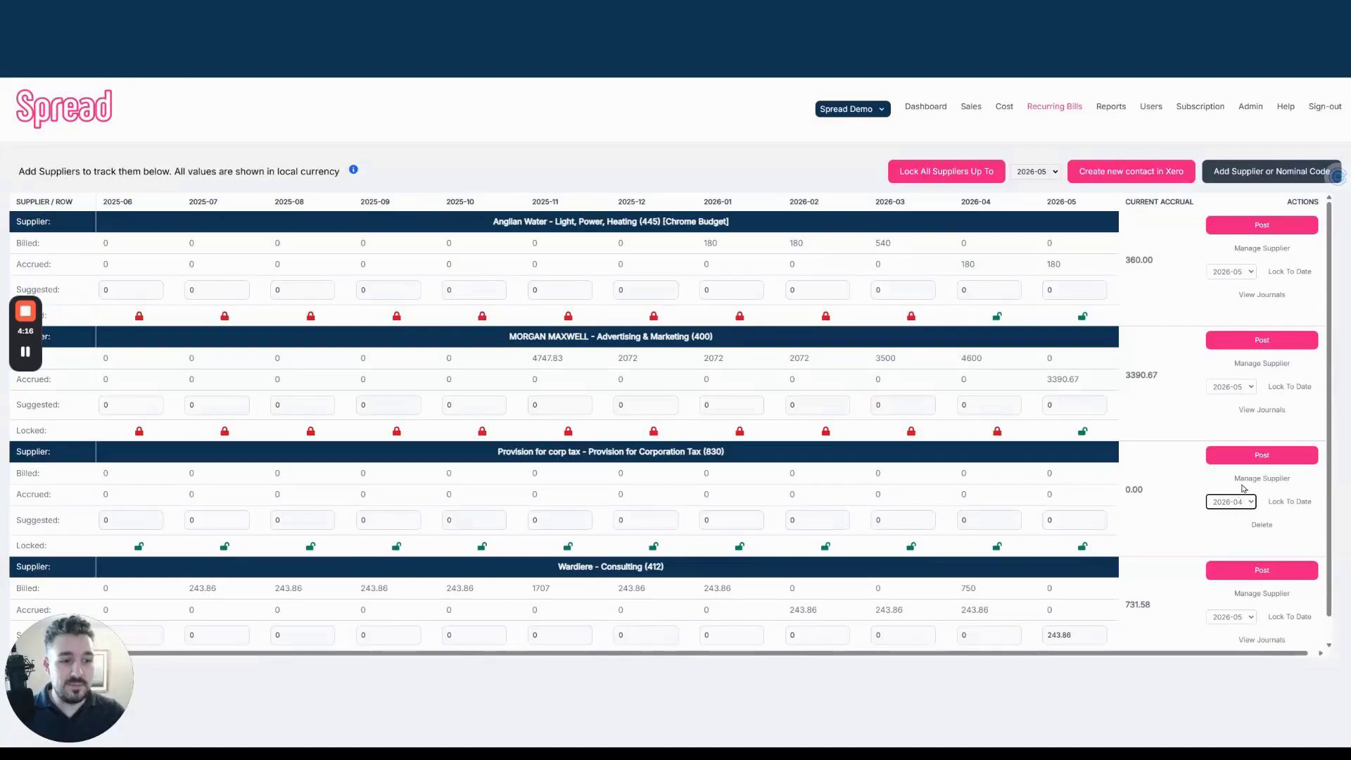
Set the corporation tax provision's suggested amount for 2026-05 to 35000 and check its supplier settings
left_click(1084, 526)
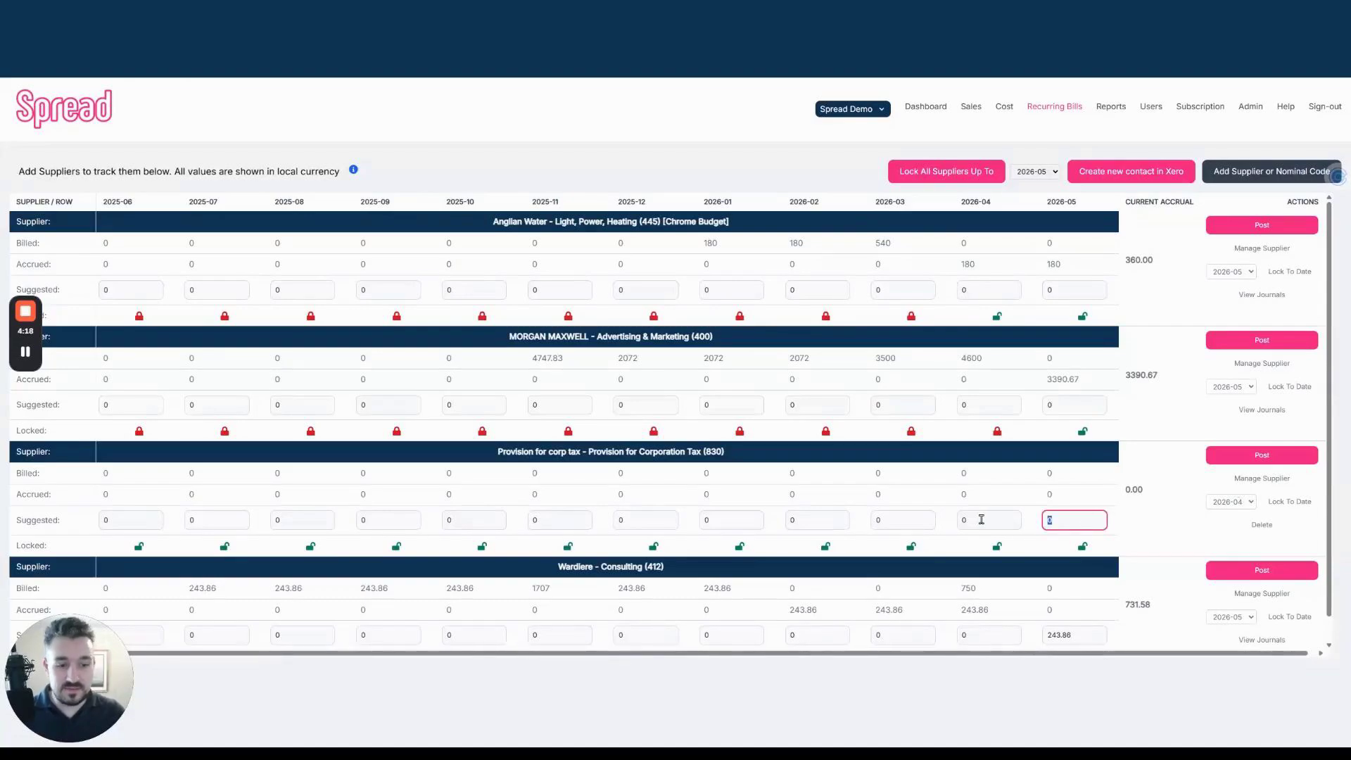
type("35000")
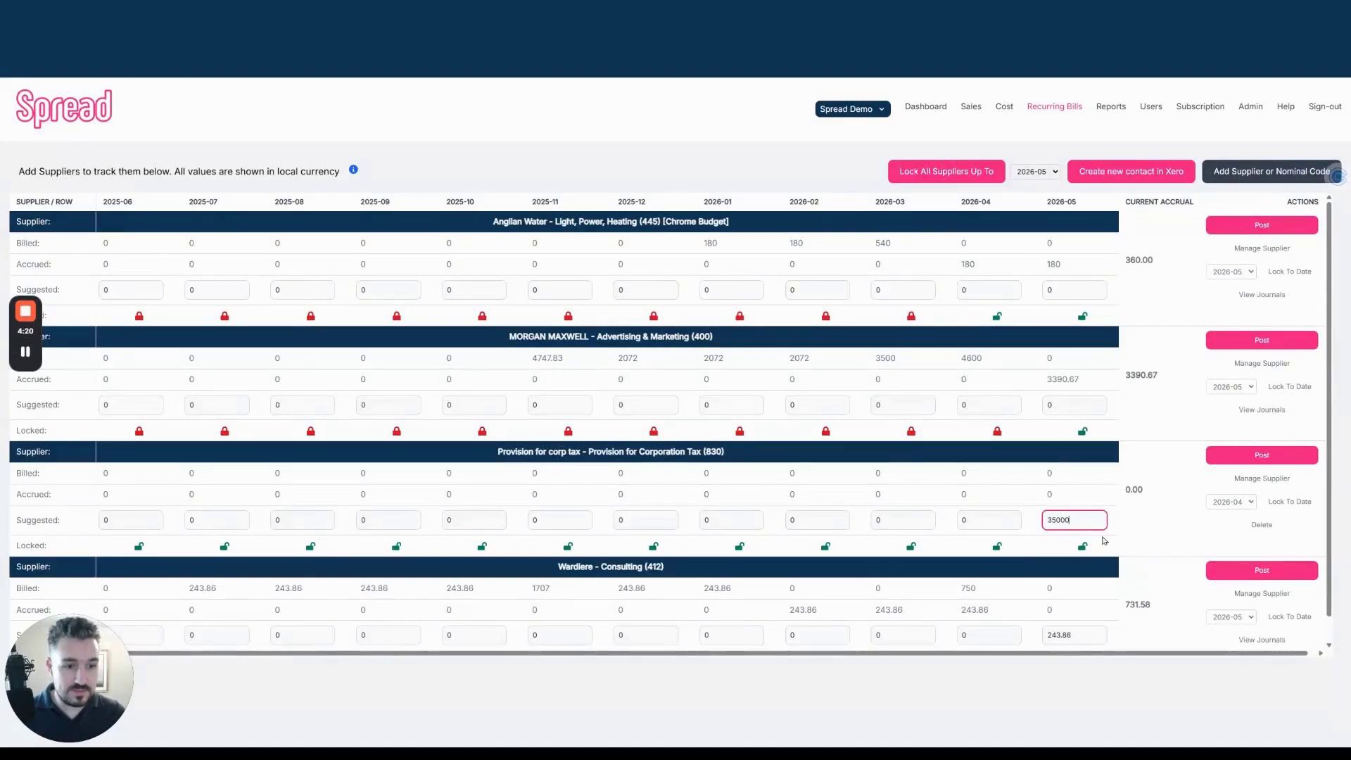
left_click(1252, 480)
left_click(572, 655)
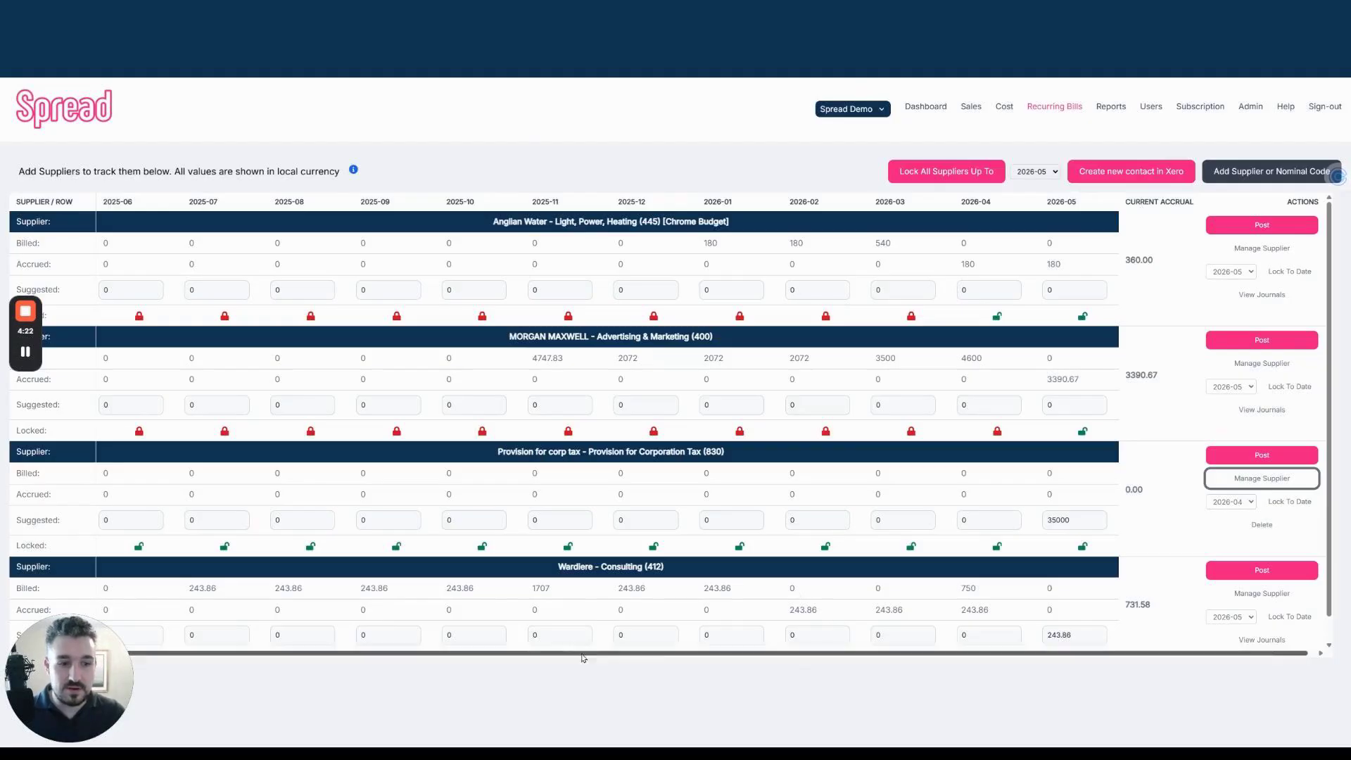
Post the corporation tax provision's 35000 accrual for 2026-05 to Xero and review the debit and credit of its journal
left_click(1252, 459)
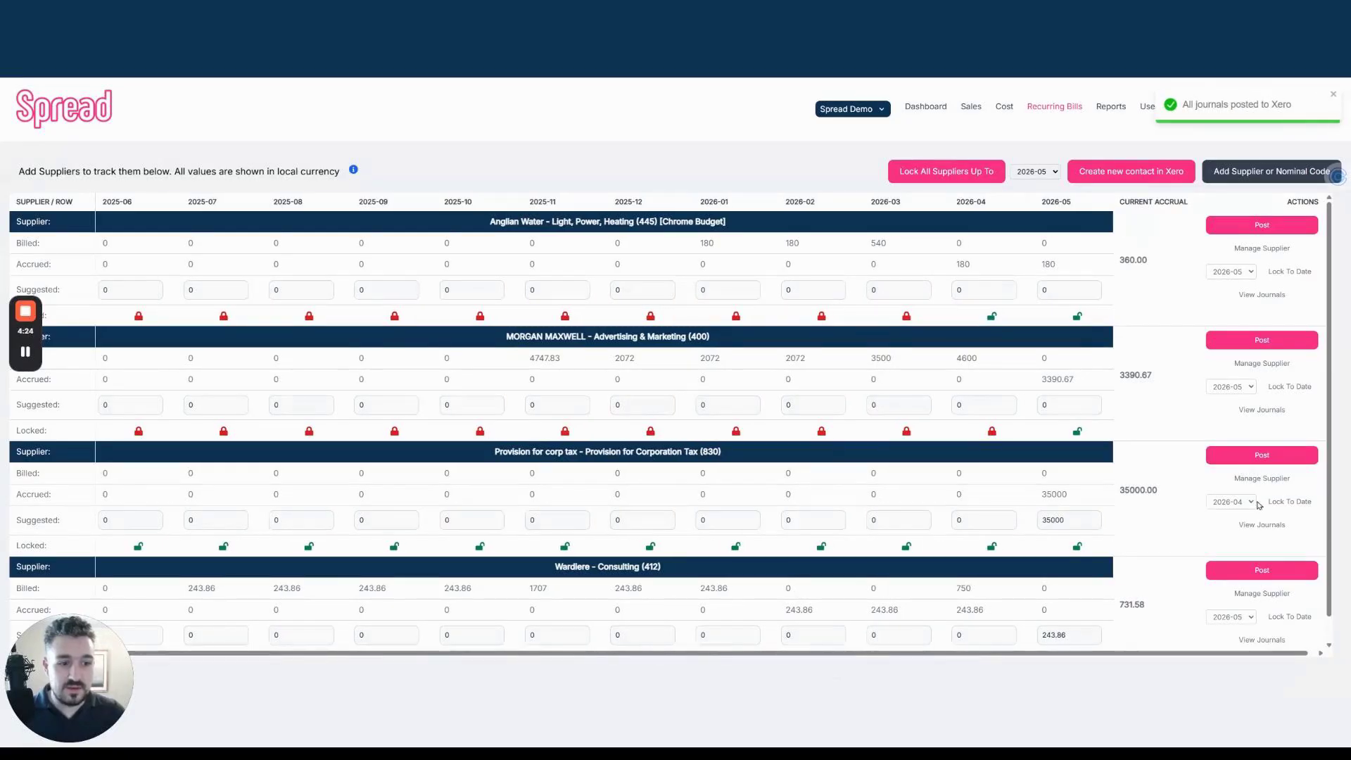
left_click(1225, 524)
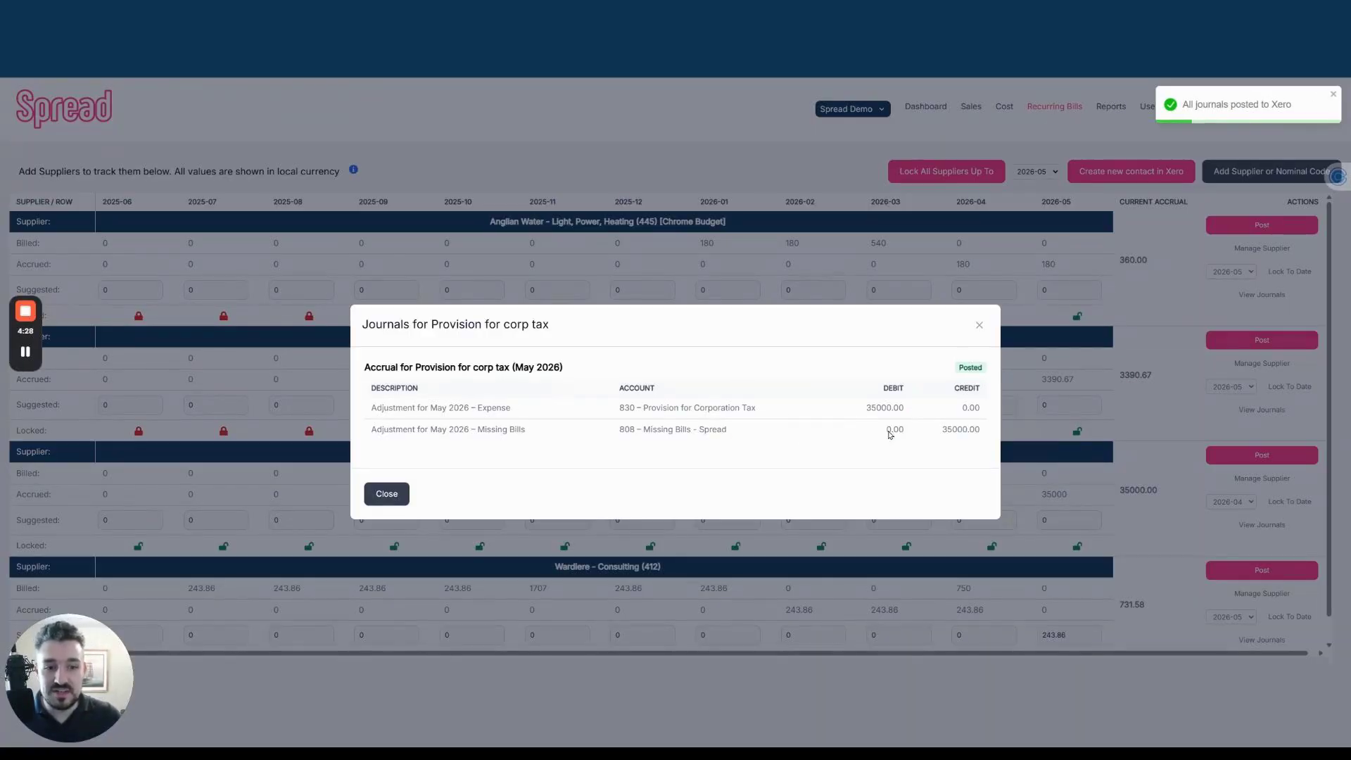
double_click(862, 405)
left_click_drag(942, 430, 993, 433)
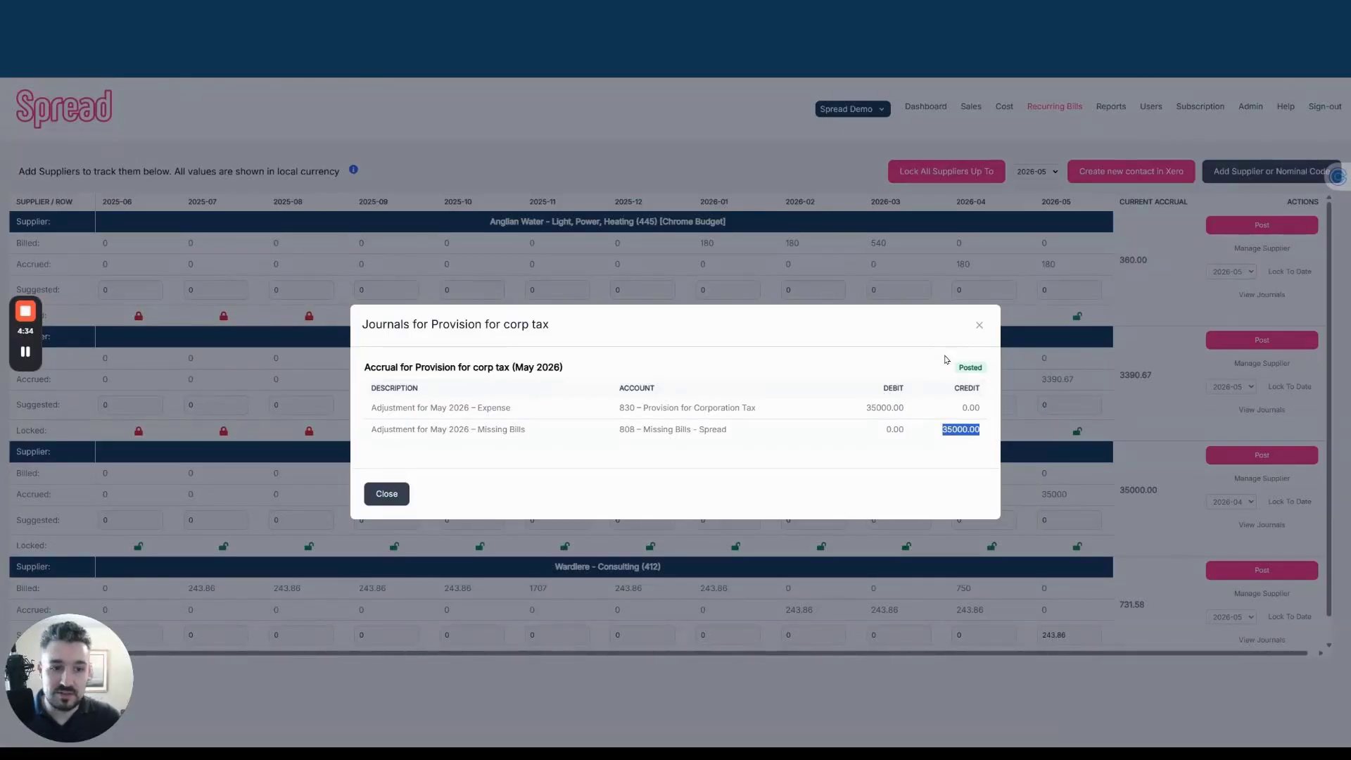
left_click(979, 324)
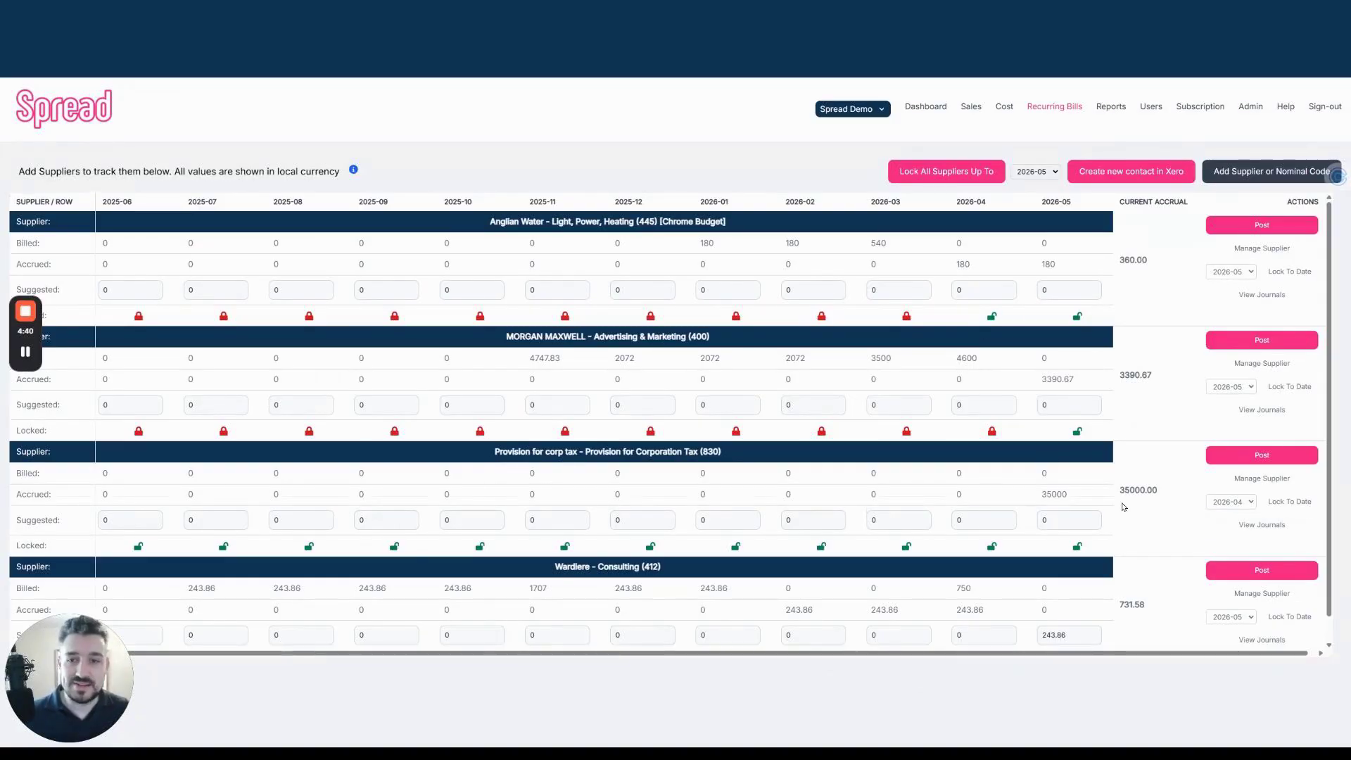
Check Wardiere's supplier settings and compare its billed amounts with its accrued amounts and current accrual
scroll(668, 422, "down", 1)
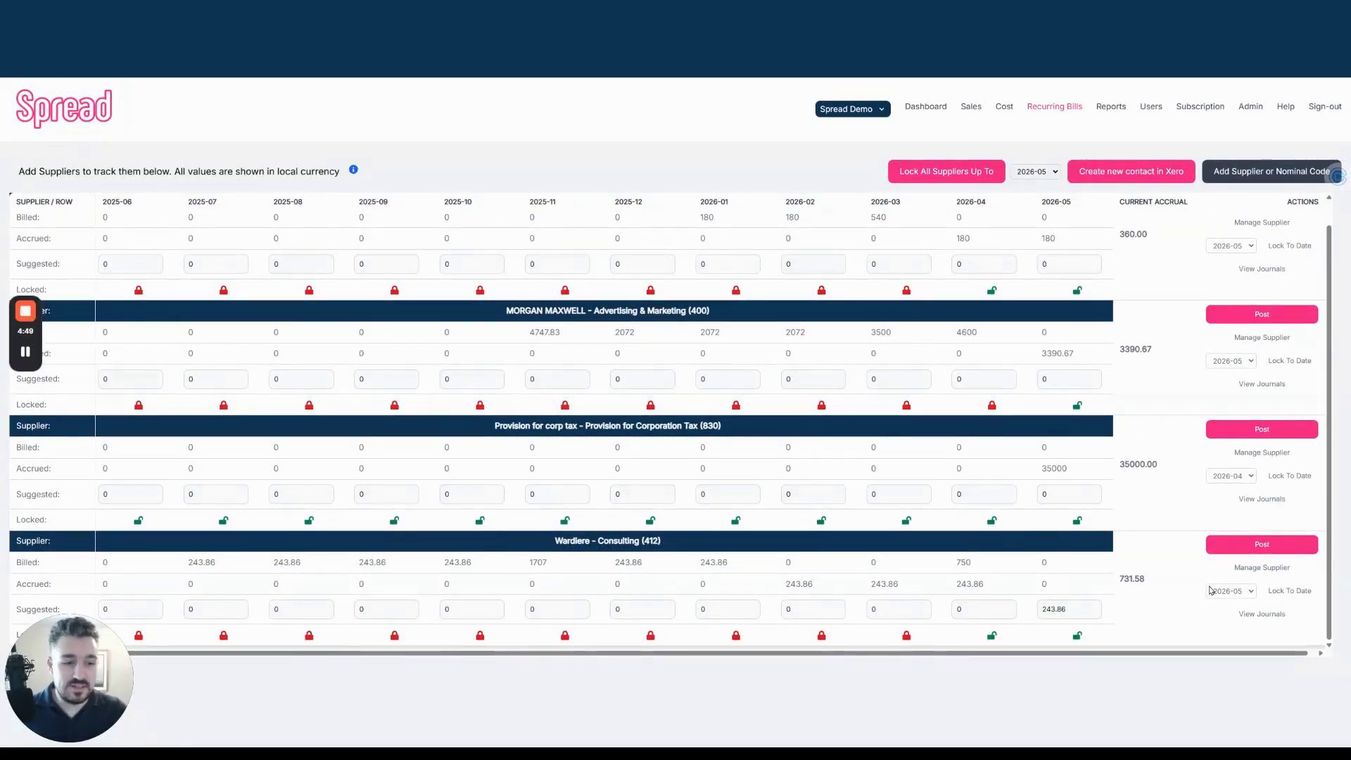
left_click(1264, 567)
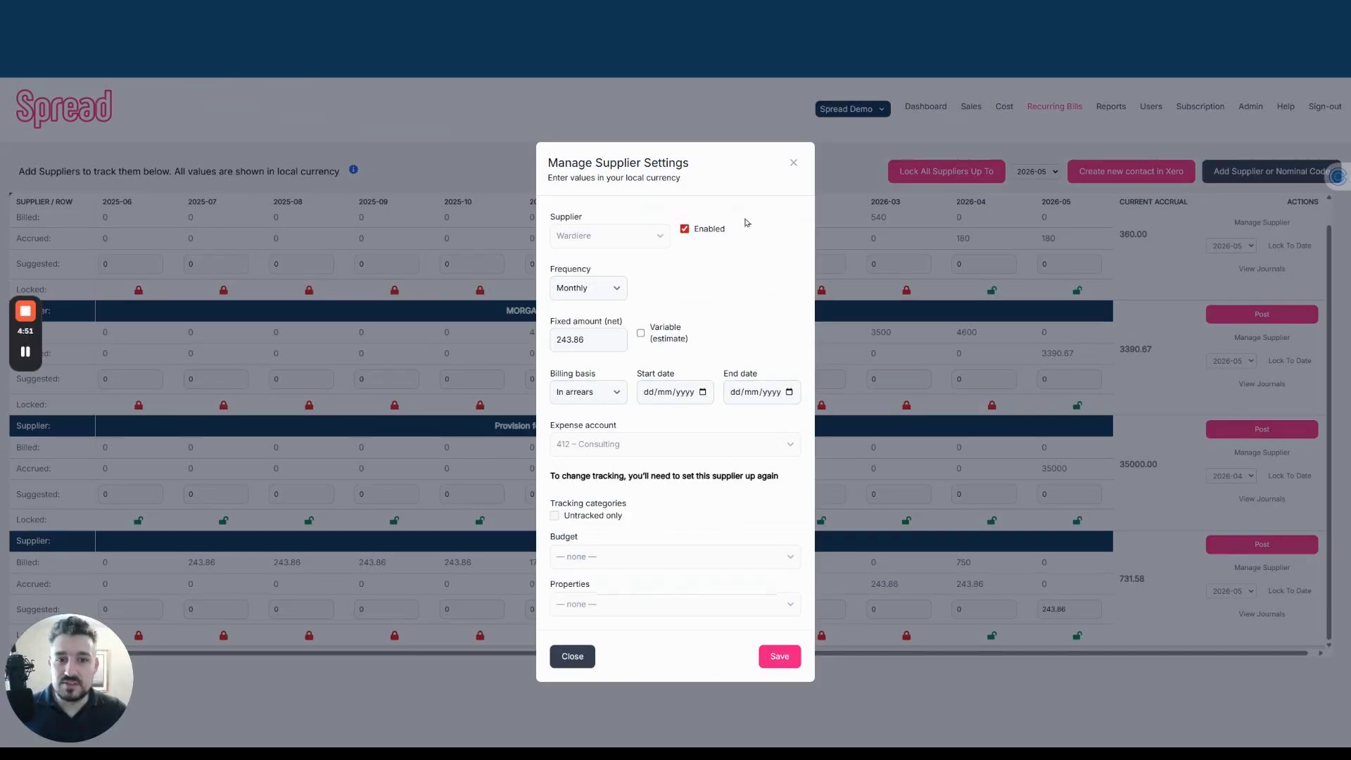
left_click(792, 162)
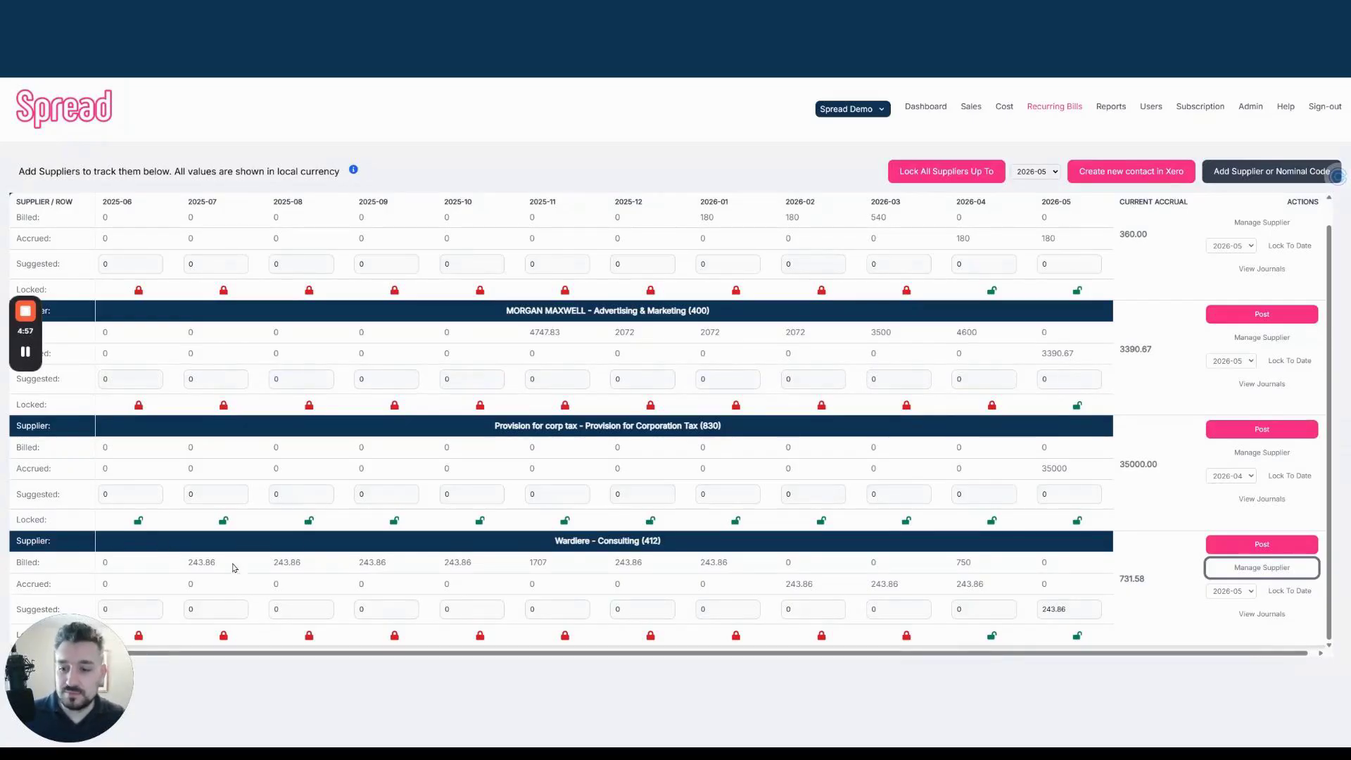
left_click(788, 561)
double_click(974, 563)
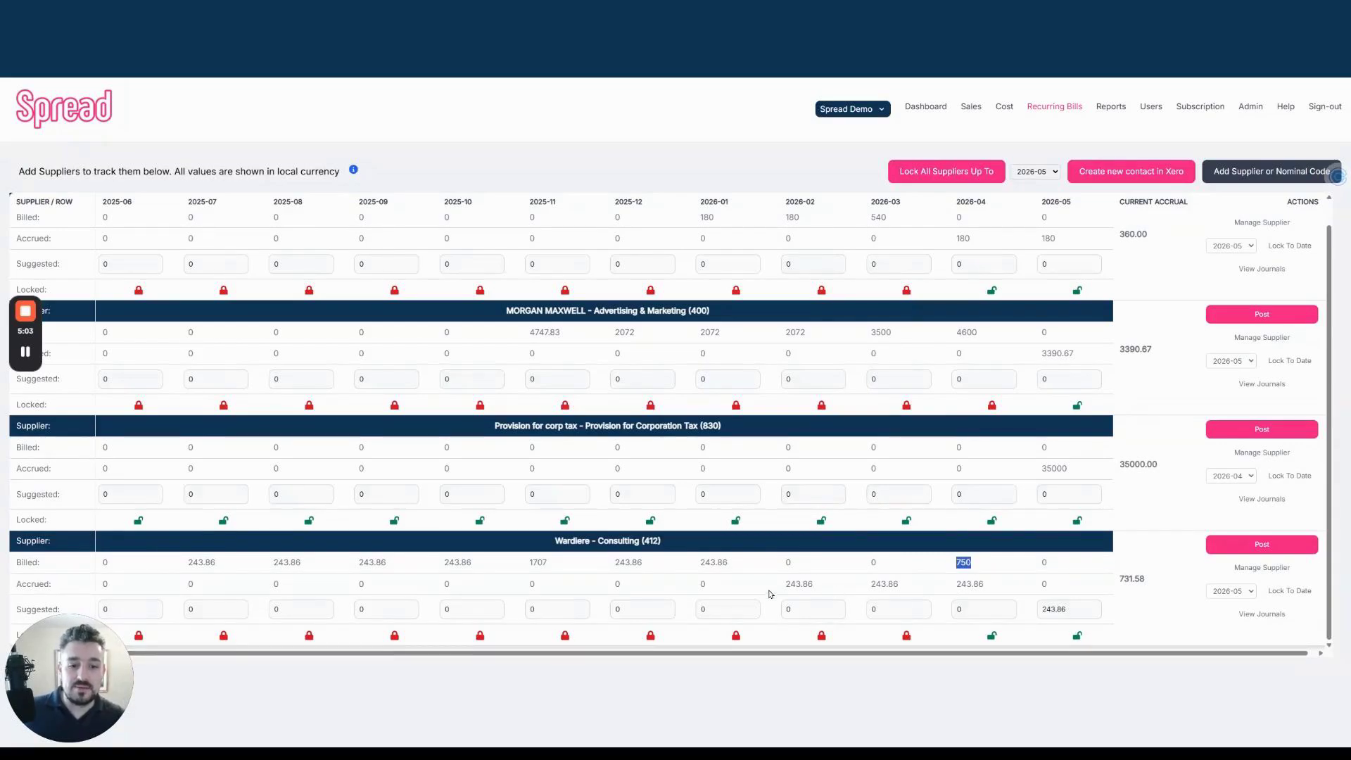
left_click_drag(774, 589, 952, 564)
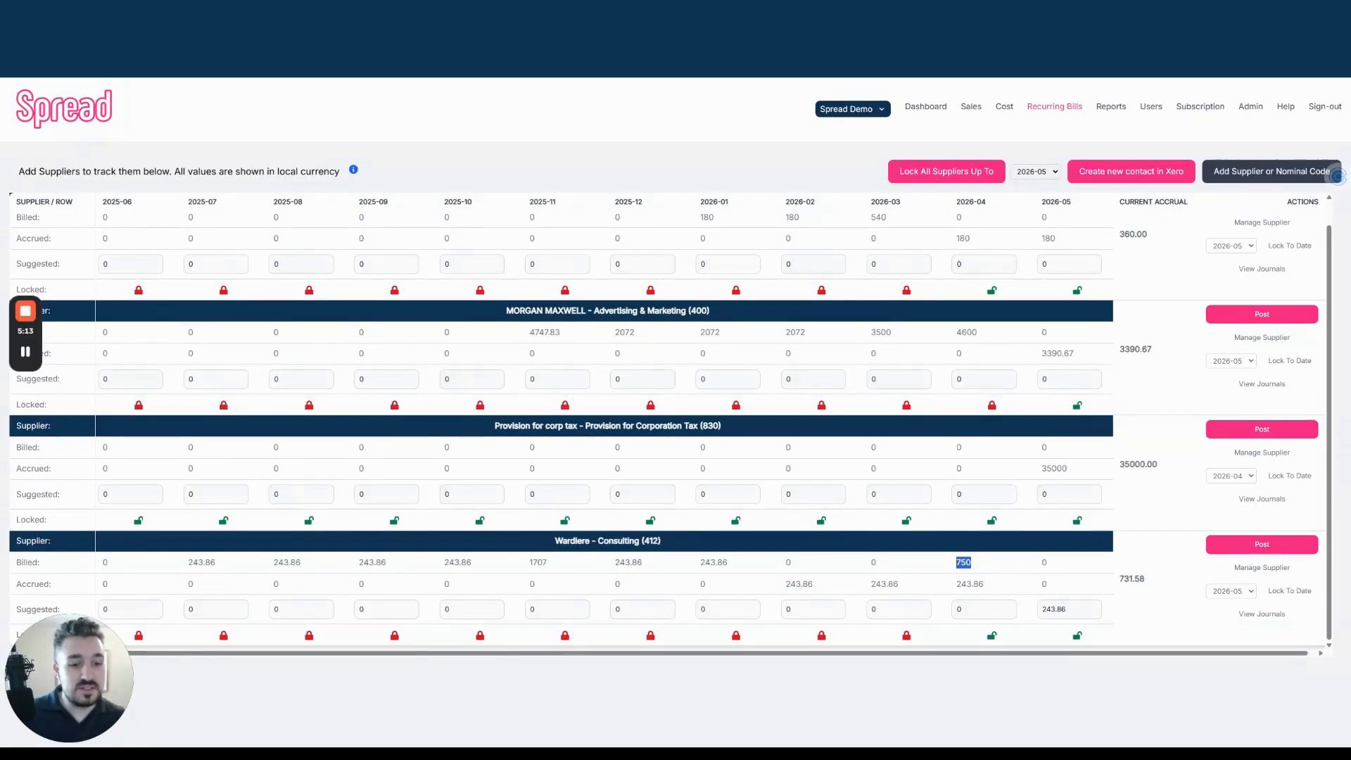
double_click(1131, 579)
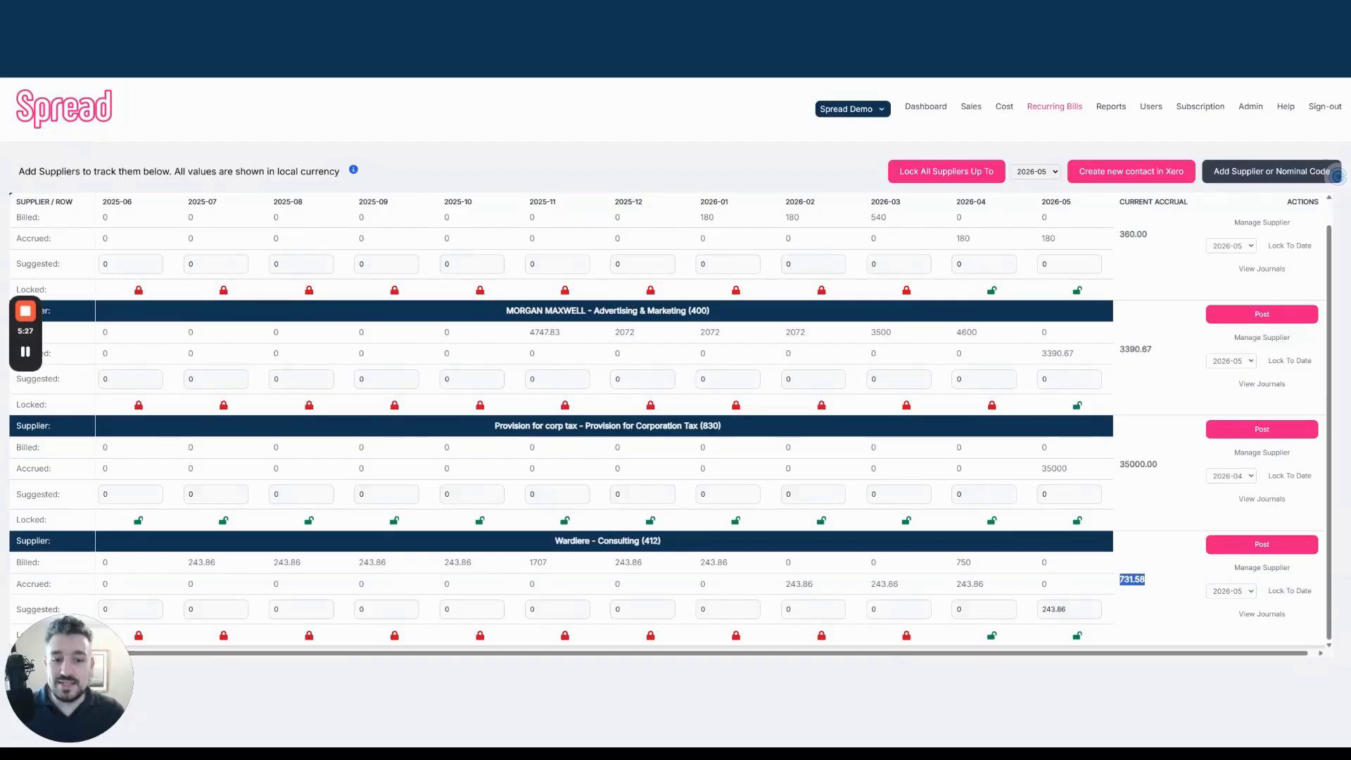
Set Wardiere's suggested amount for 2026-04 to -731.58 to reverse its current accrual
left_click(984, 609)
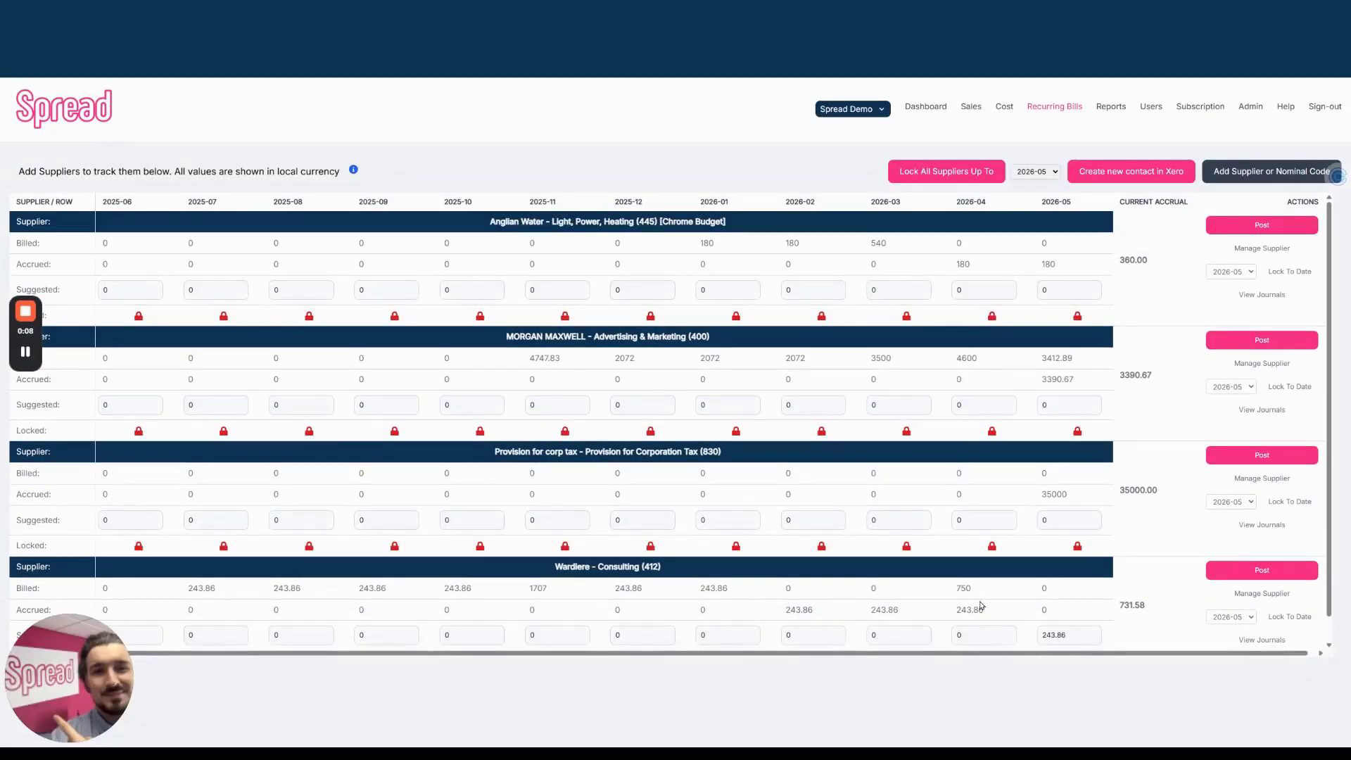
left_click_drag(1116, 610, 1154, 612)
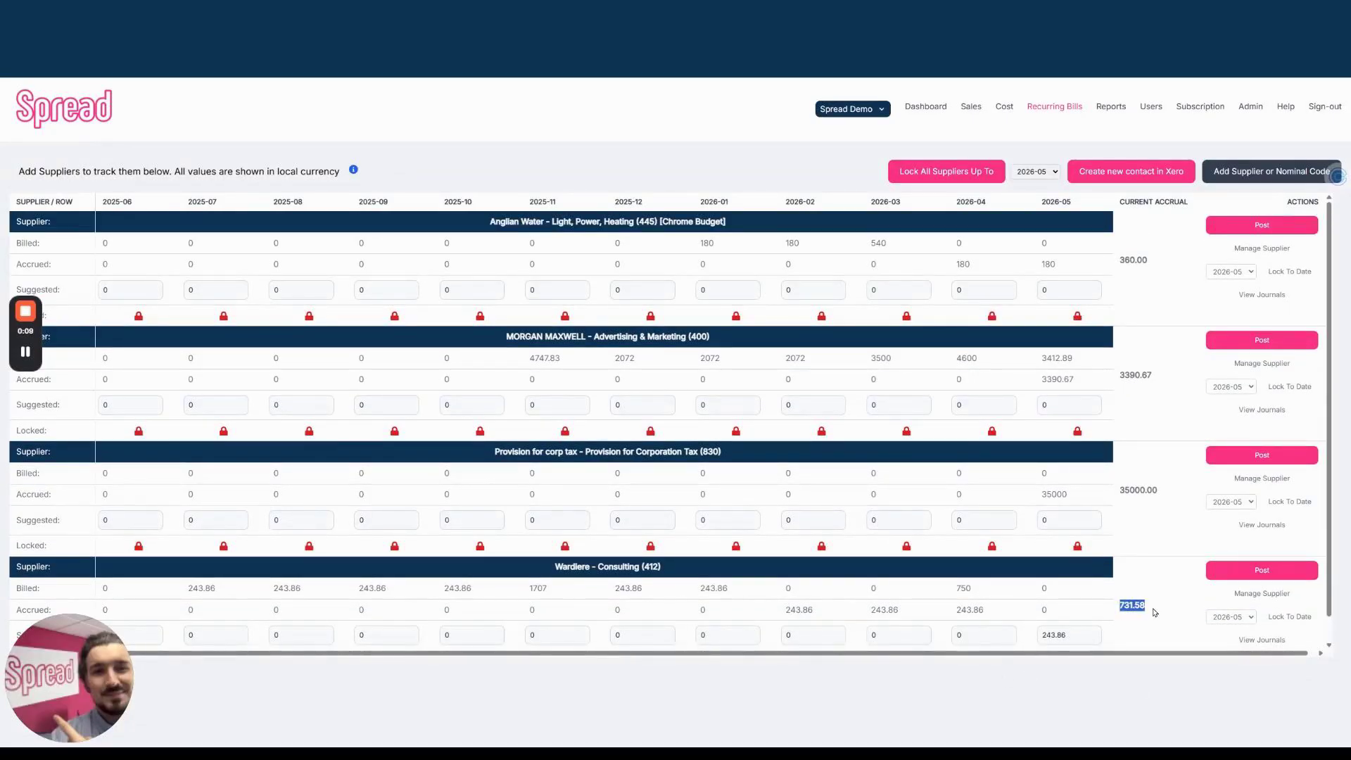
left_click(978, 634)
left_click_drag(957, 634, 977, 634)
type("-731")
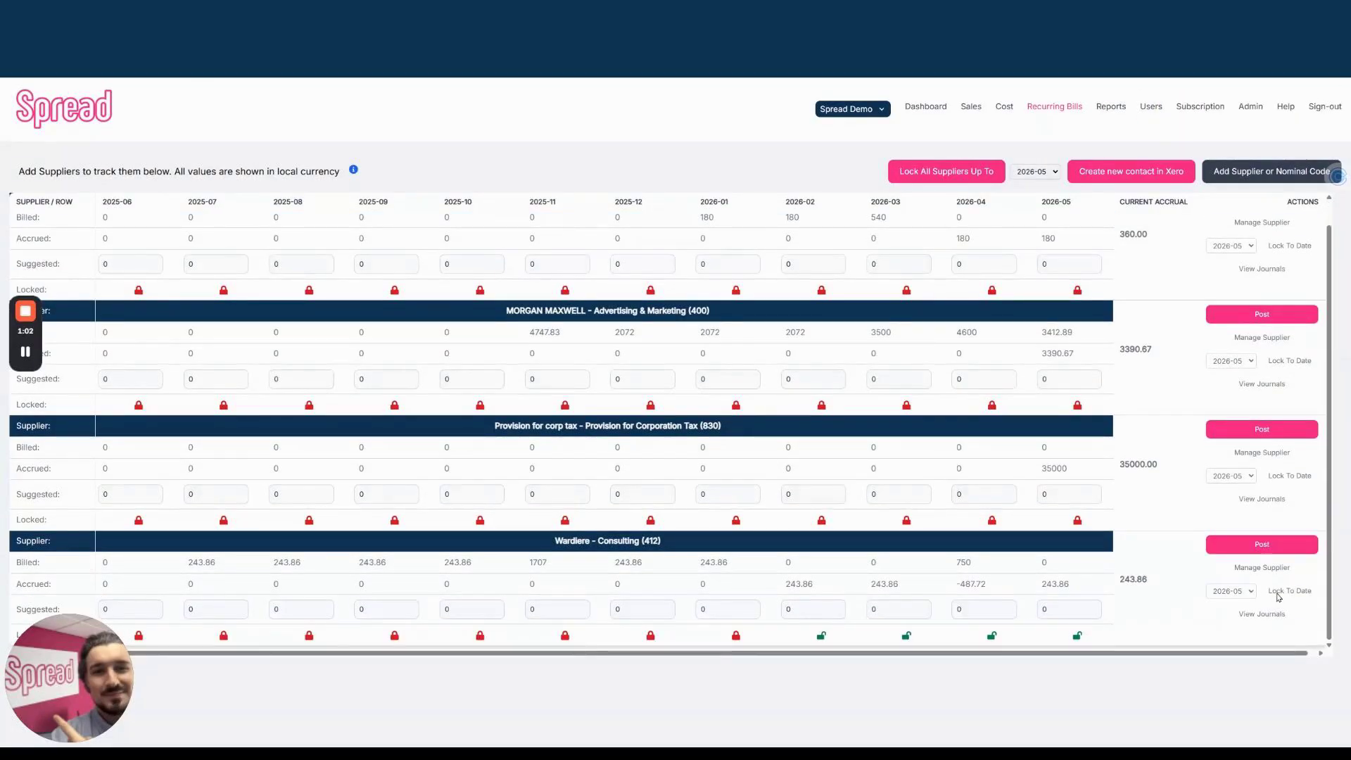
Lock Wardiere's months up to 2026-05 and check its current accrual
left_click(1290, 591)
left_click_drag(1122, 581, 1161, 585)
left_click(1166, 608)
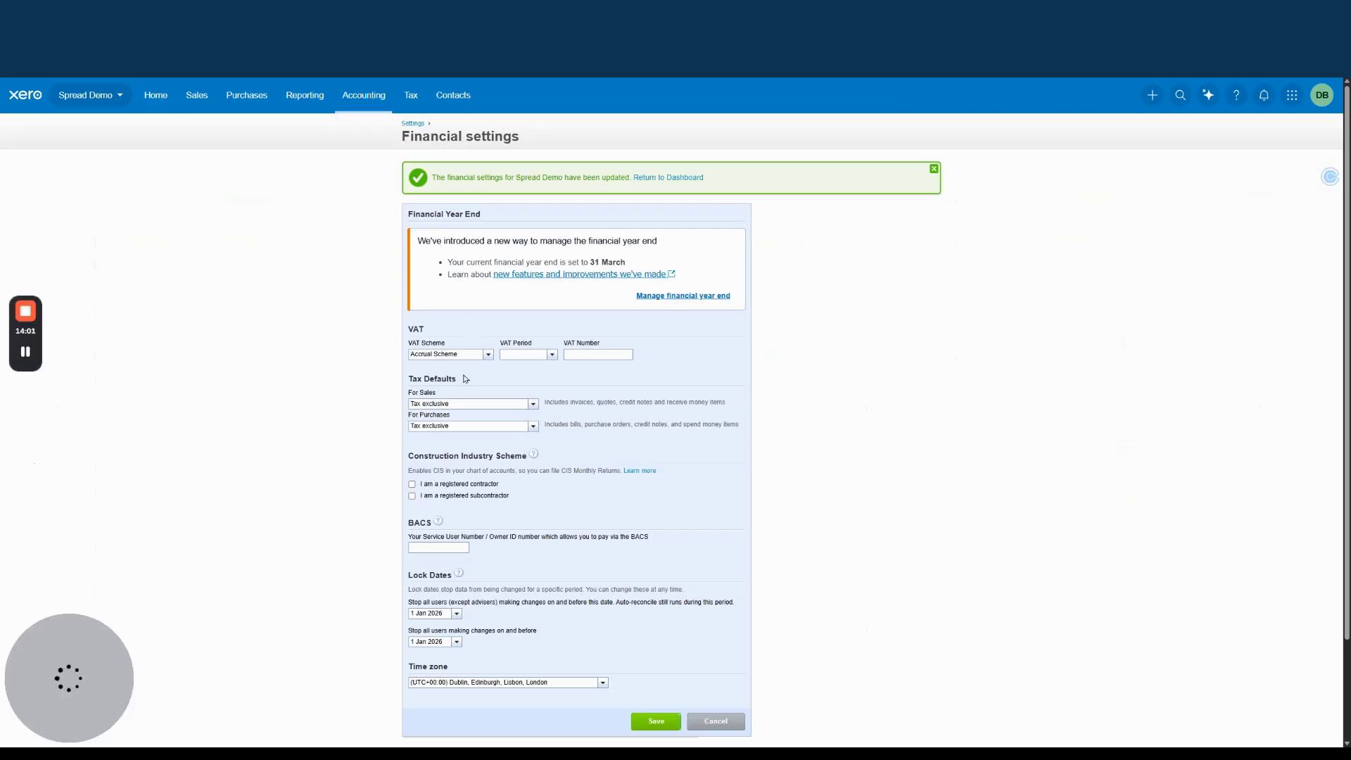
In Xero's financial settings, set the lock date for all users except advisers to 31 May 2026
scroll(461, 540, "down", 2)
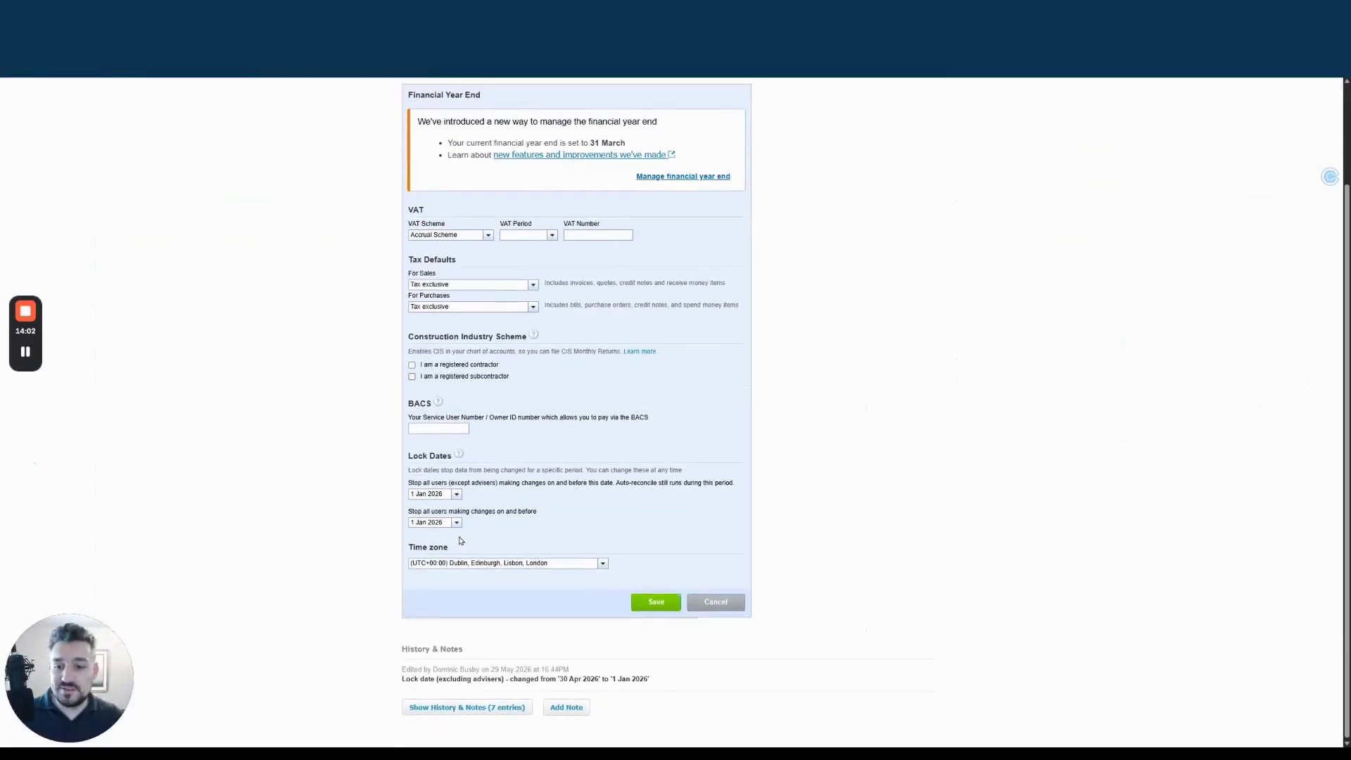
left_click(454, 495)
left_click(513, 510)
left_click(513, 509)
left_click(513, 510)
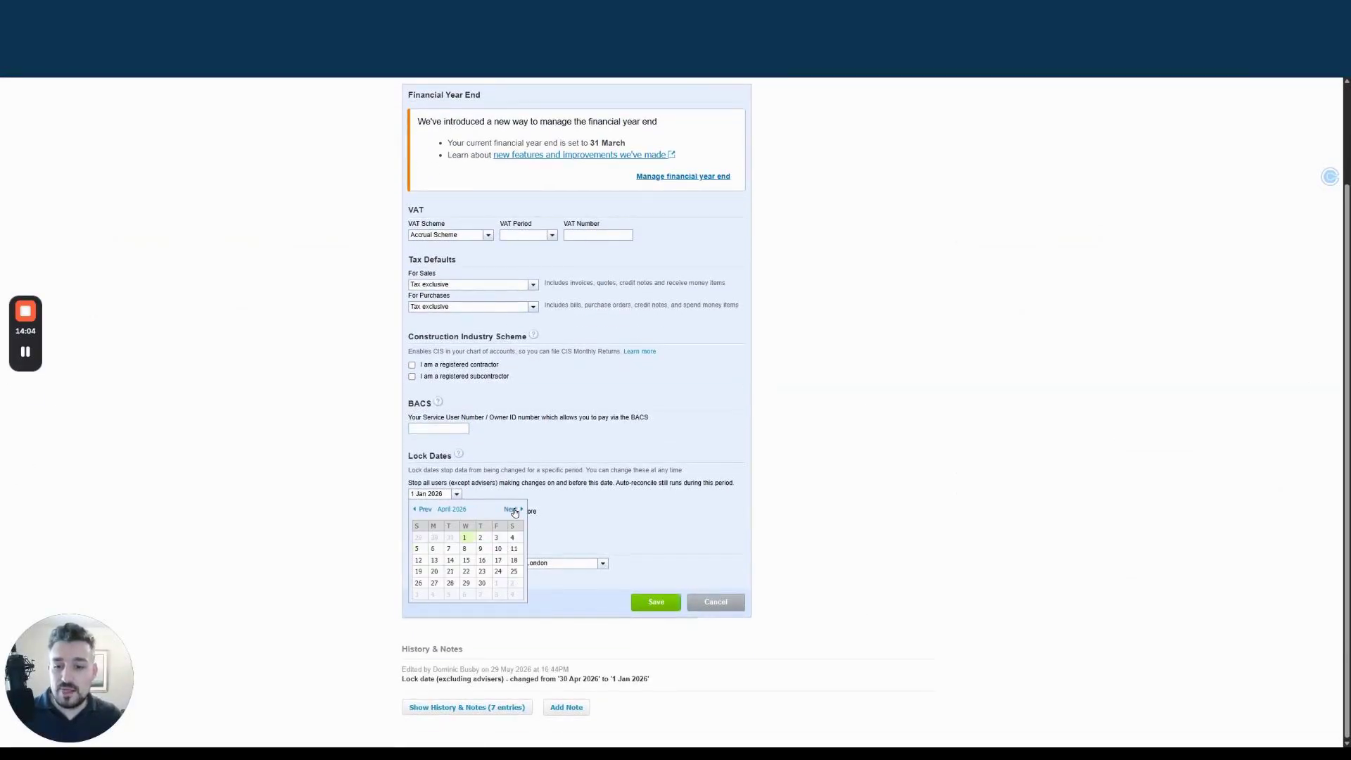
left_click(513, 510)
left_click(417, 595)
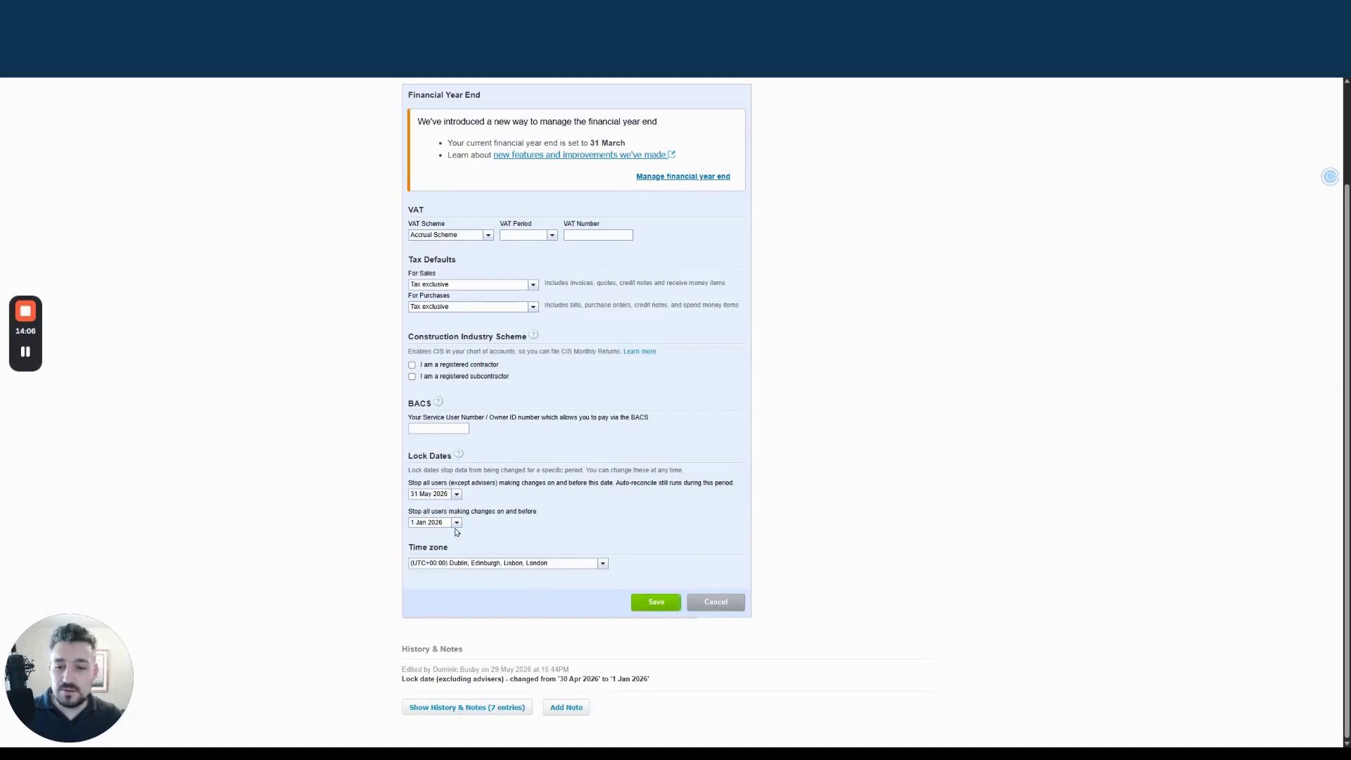
Set the lock date for all users to 31 May 2026 and save the financial settings
left_click(456, 522)
left_click(513, 538)
left_click(513, 538)
left_click(513, 537)
left_click(513, 538)
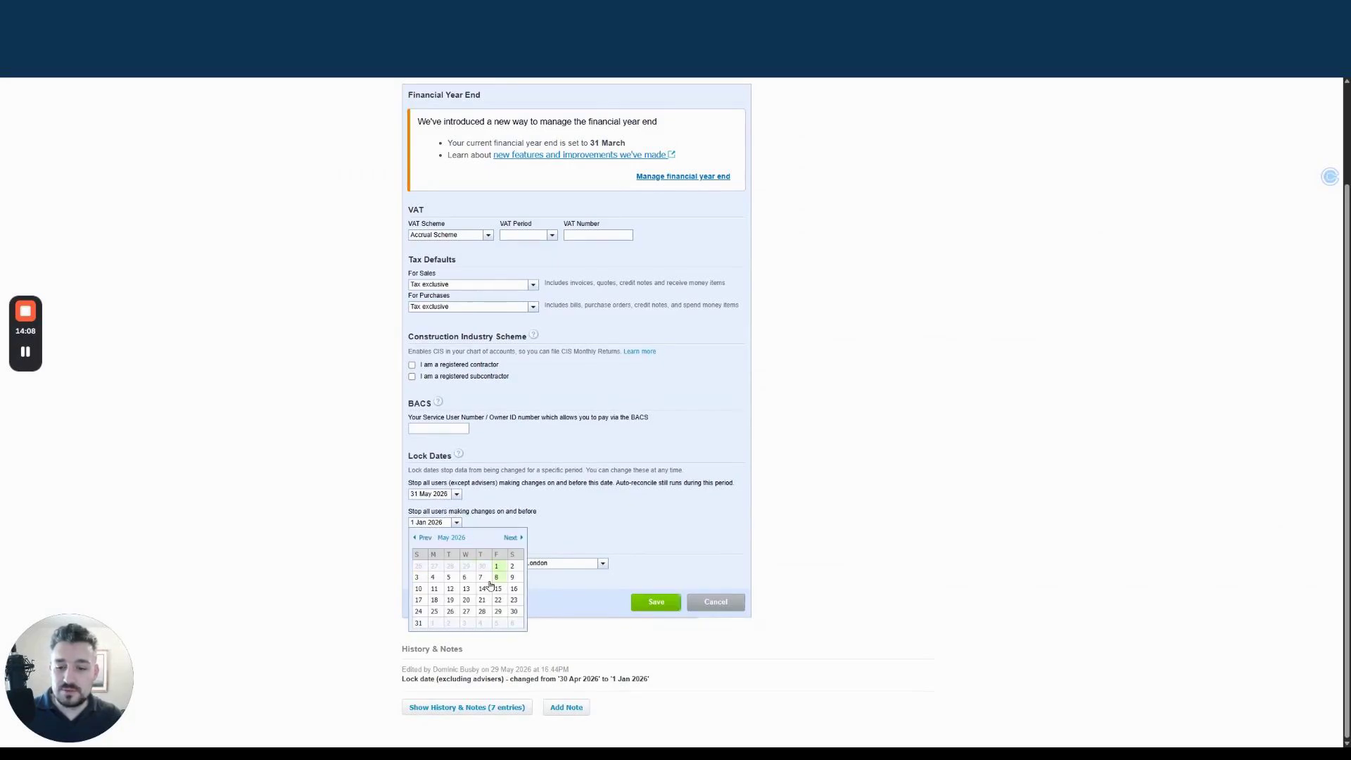
left_click(418, 623)
left_click(656, 602)
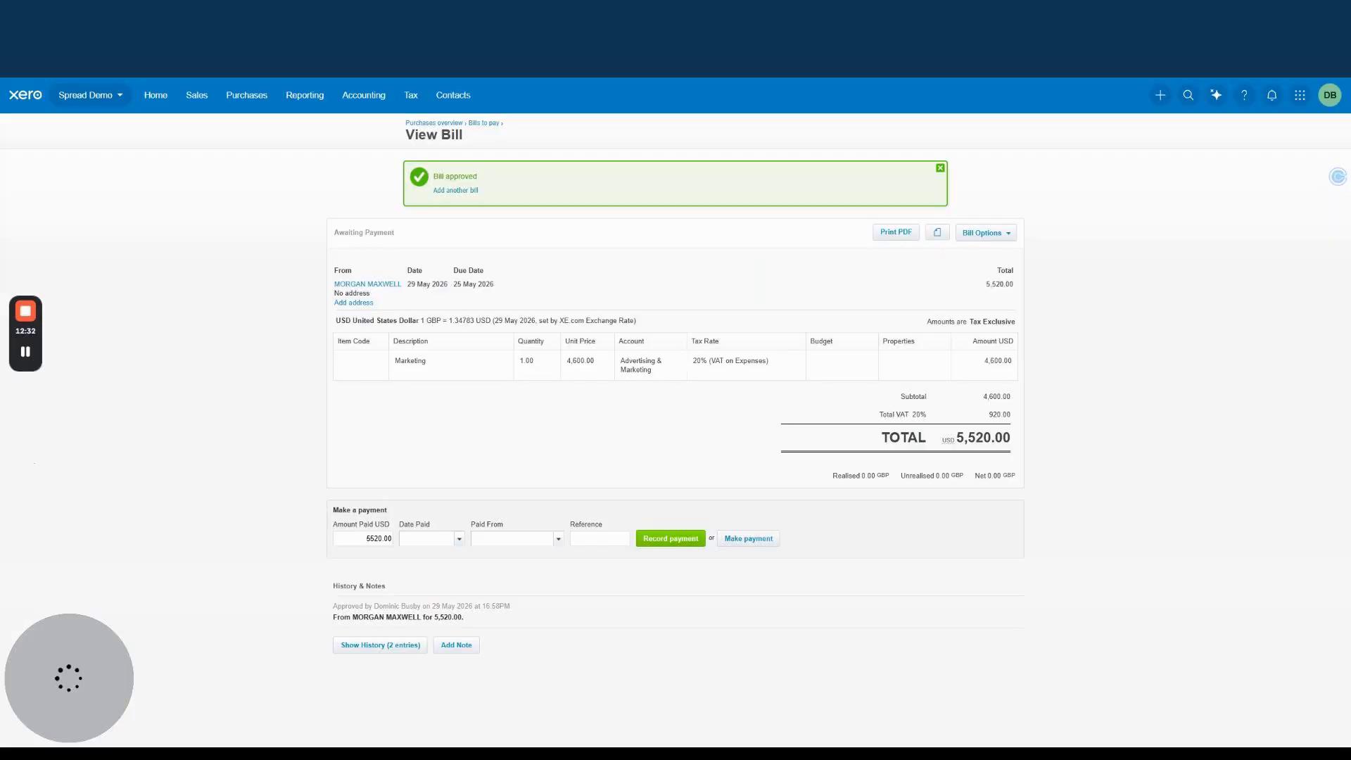
Switch back to Spread and lock all suppliers up to 2026-05
key("ctrl+Tab")
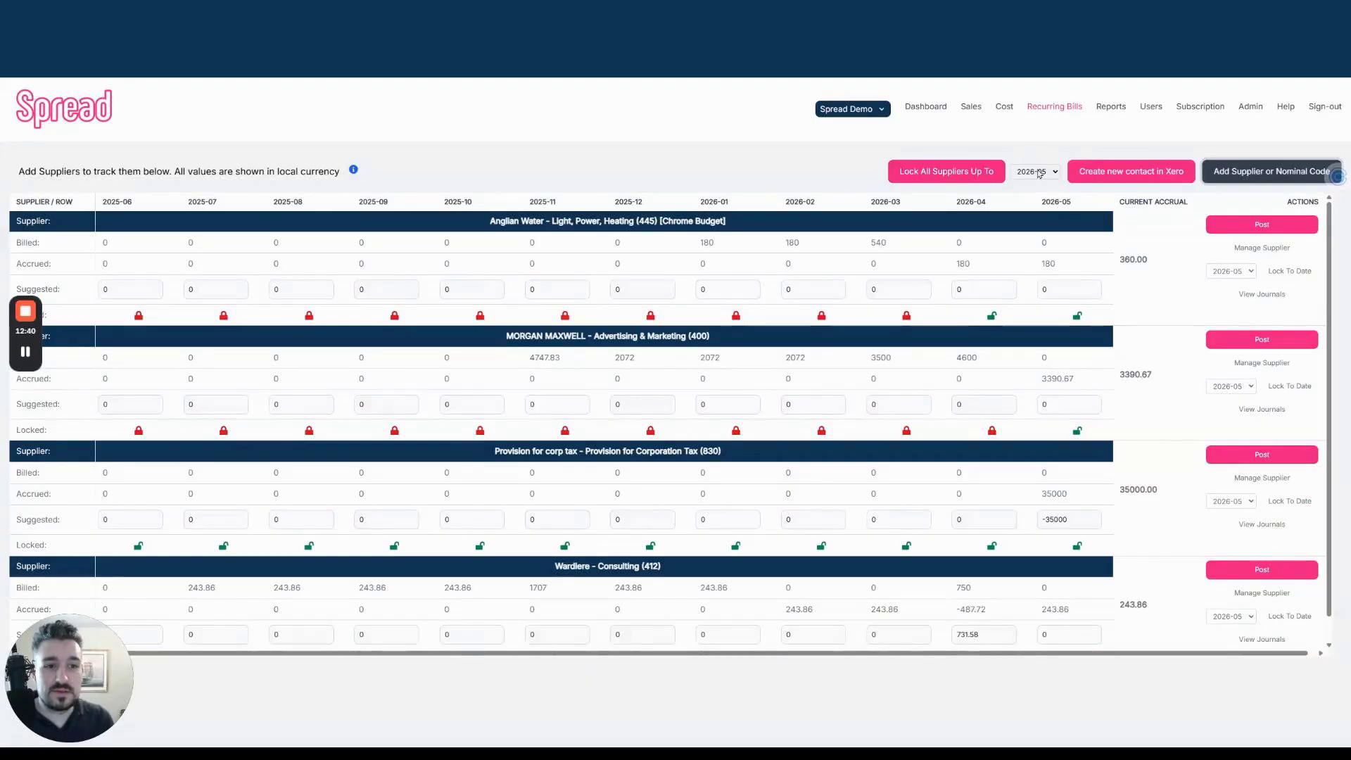
left_click(965, 175)
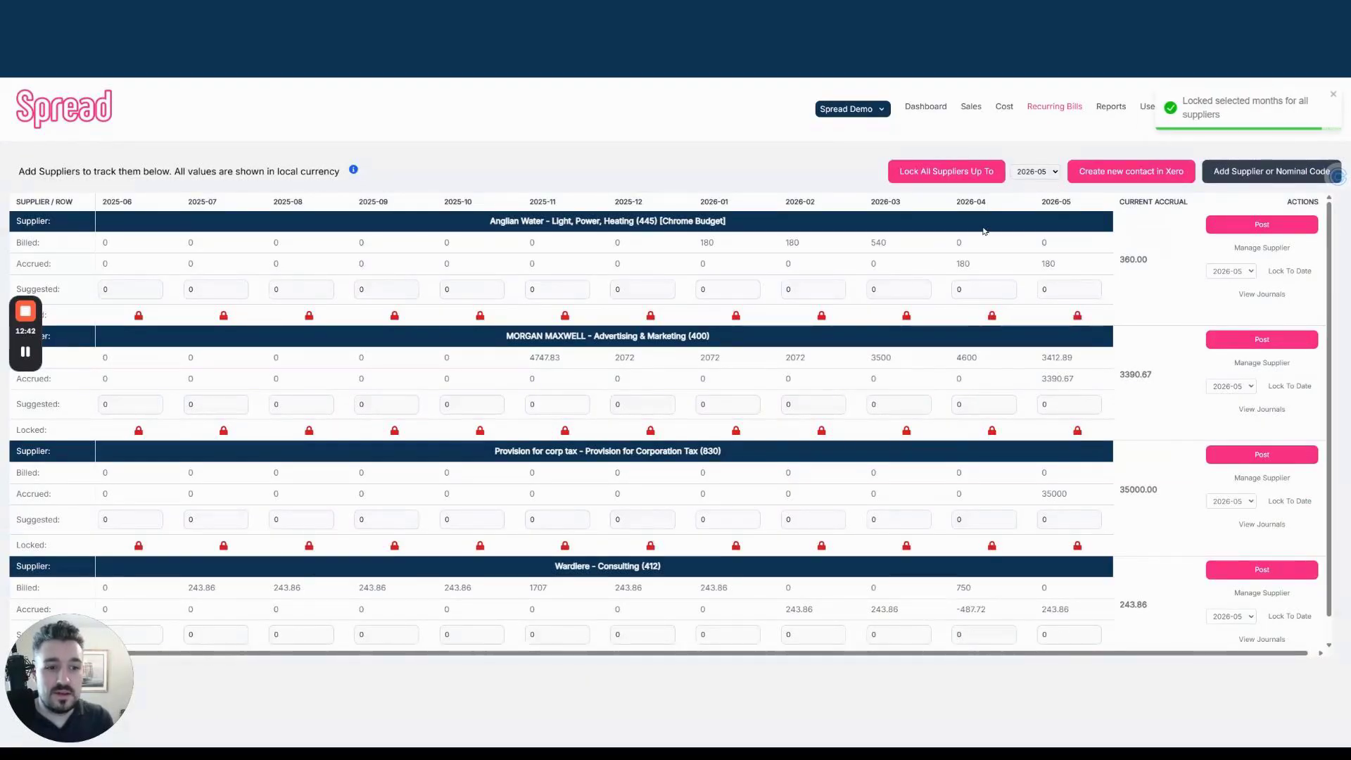